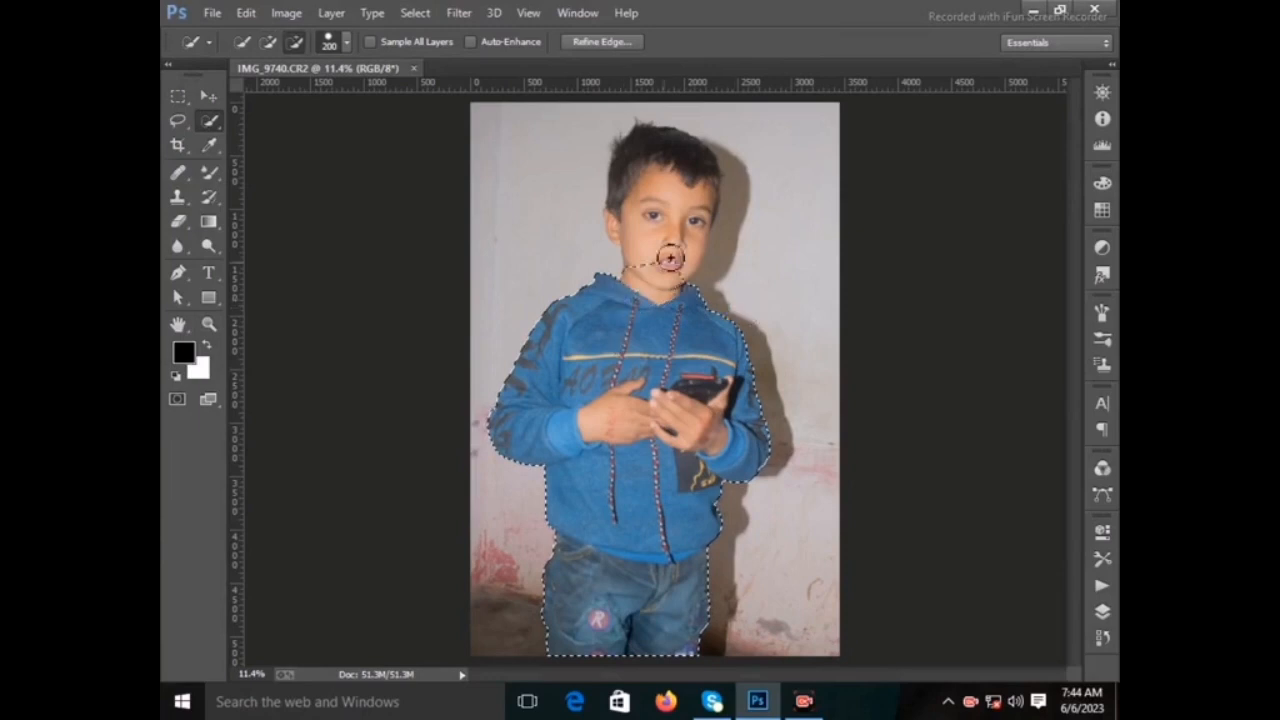
- Add the boy's face and head to the quick selection and trim the wall beside his cheek out of it
{"action": "mouse_move", "coordinate": [666, 257]}
{"action": "left_mouse_down"}
{"action": "mouse_move", "coordinate": [682, 187]}
{"action": "mouse_move", "coordinate": [747, 174]}
{"action": "mouse_move", "coordinate": [753, 197]}
{"action": "mouse_move", "coordinate": [728, 256]}
{"action": "mouse_move", "coordinate": [698, 230]}
{"action": "left_mouse_up"}
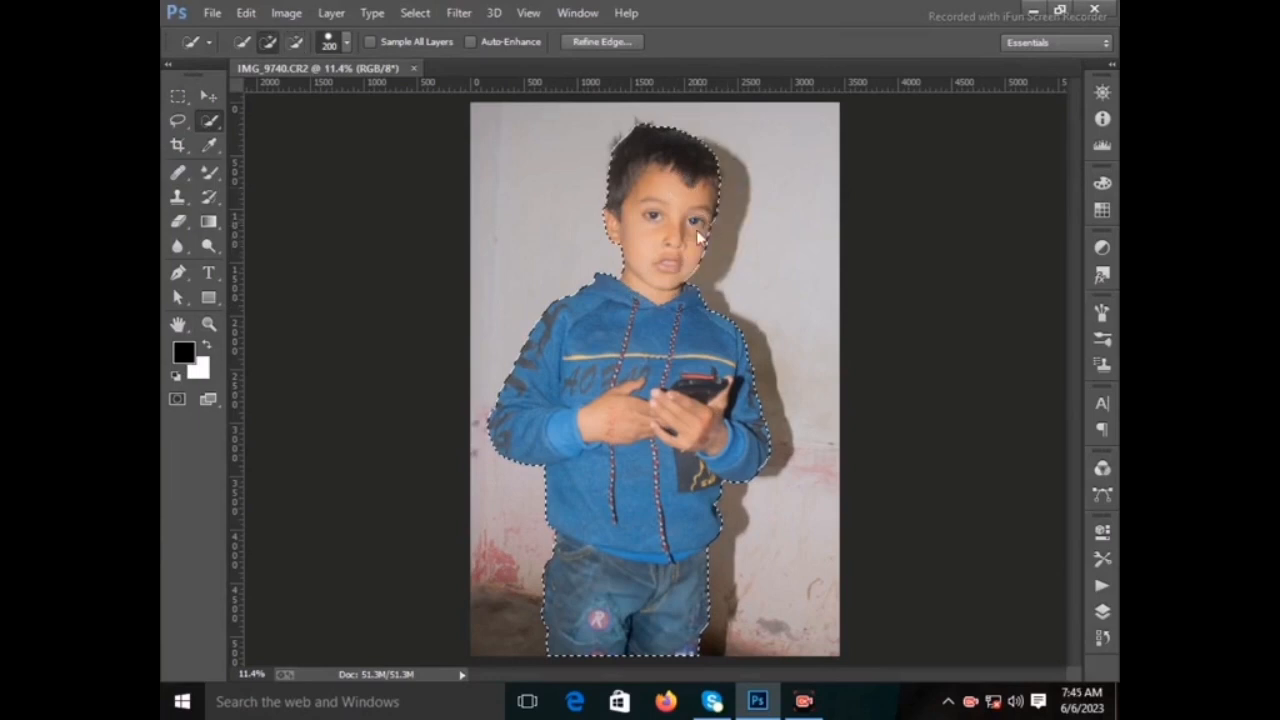
{"action": "left_click_drag", "start_coordinate": [705, 230], "coordinate": [695, 251]}
{"action": "left_click", "coordinate": [210, 324]}
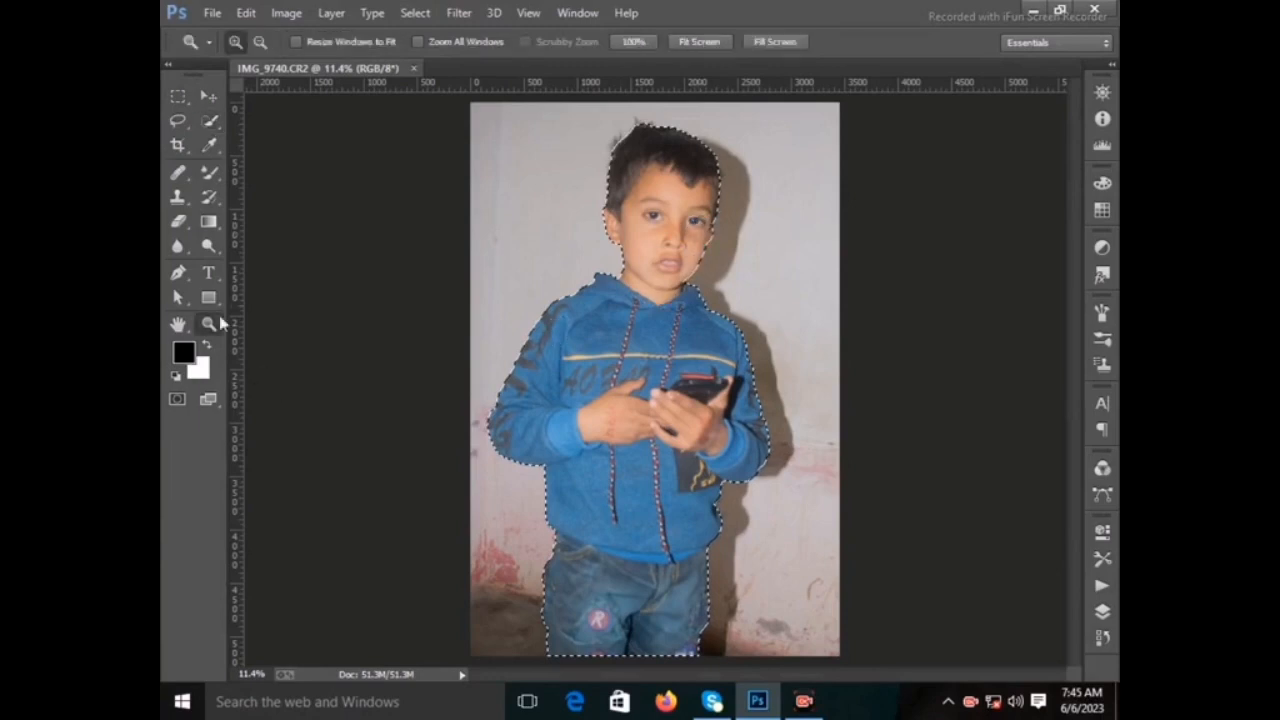
{"action": "left_click_drag", "start_coordinate": [661, 150], "coordinate": [721, 271]}
{"action": "left_click", "coordinate": [209, 121]}
{"action": "scroll", "coordinate": [738, 395], "scroll_direction": "down", "scroll_amount": 3}
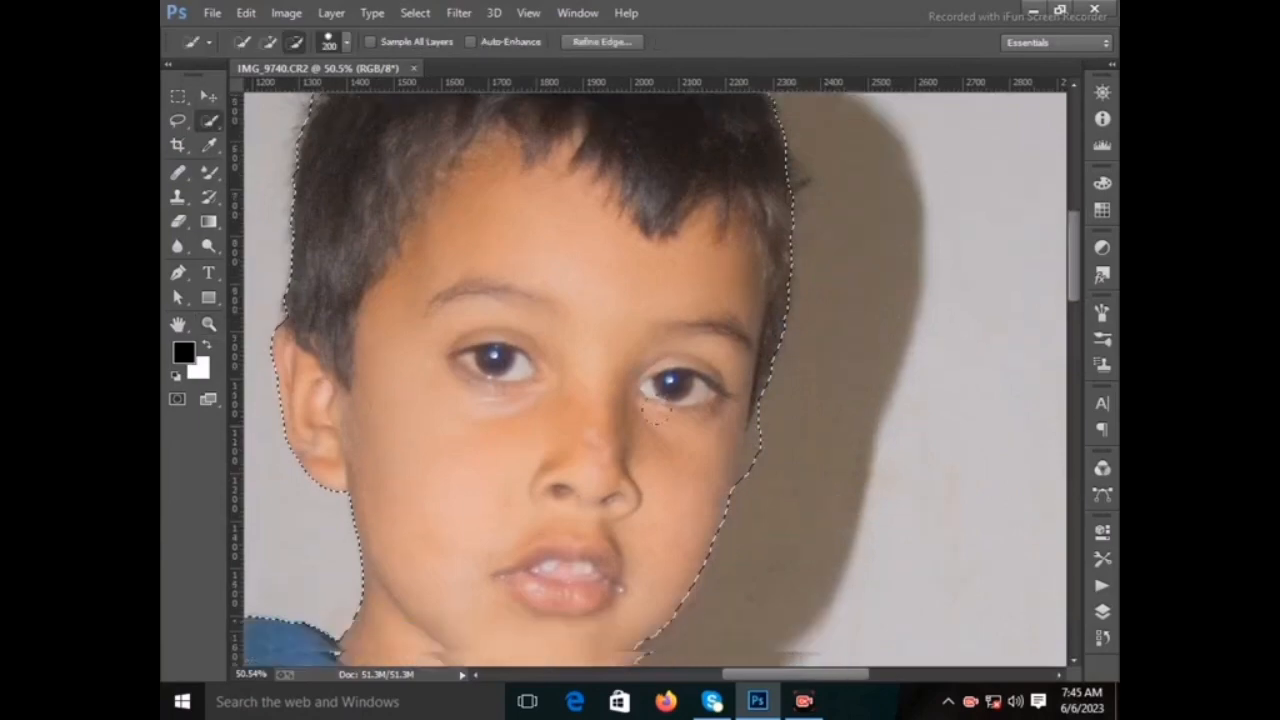
{"action": "left_click_drag", "start_coordinate": [780, 437], "coordinate": [757, 439]}
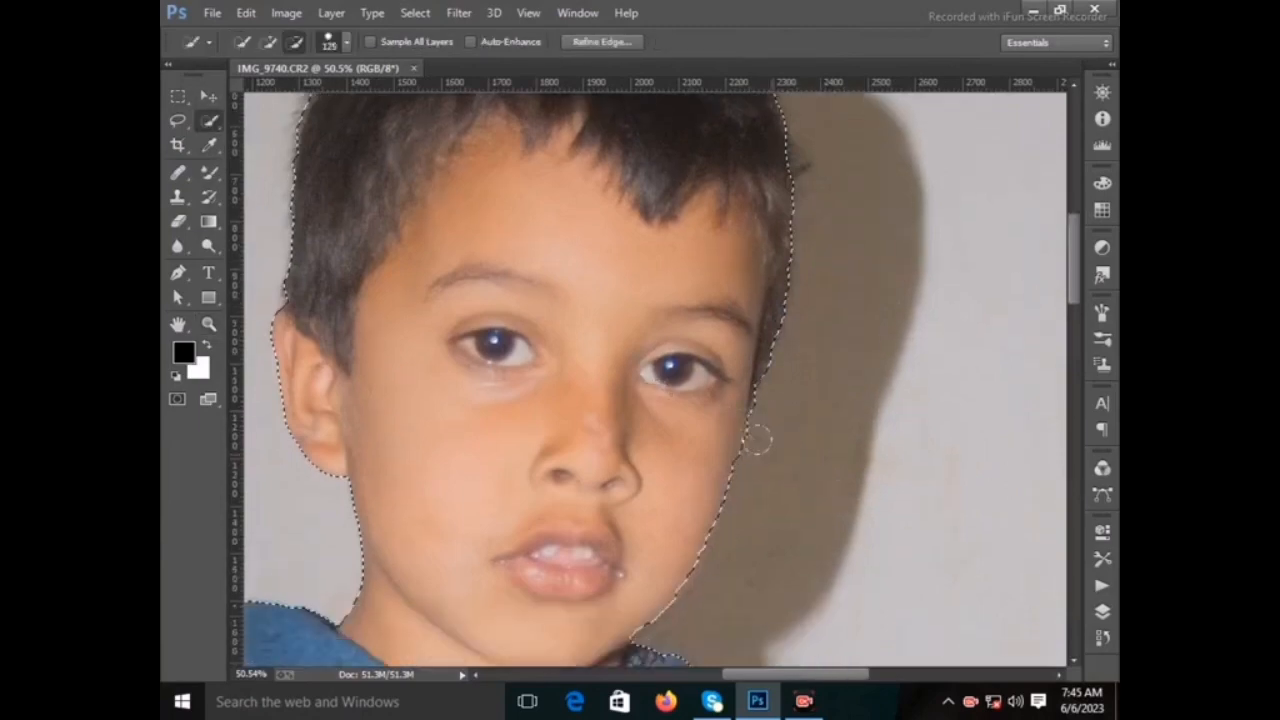
{"action": "left_click", "coordinate": [690, 437]}
- Tidy the quick selection along the boy's jaw and beside the hoodie collar
{"action": "scroll", "coordinate": [689, 438], "scroll_direction": "down", "scroll_amount": 3}
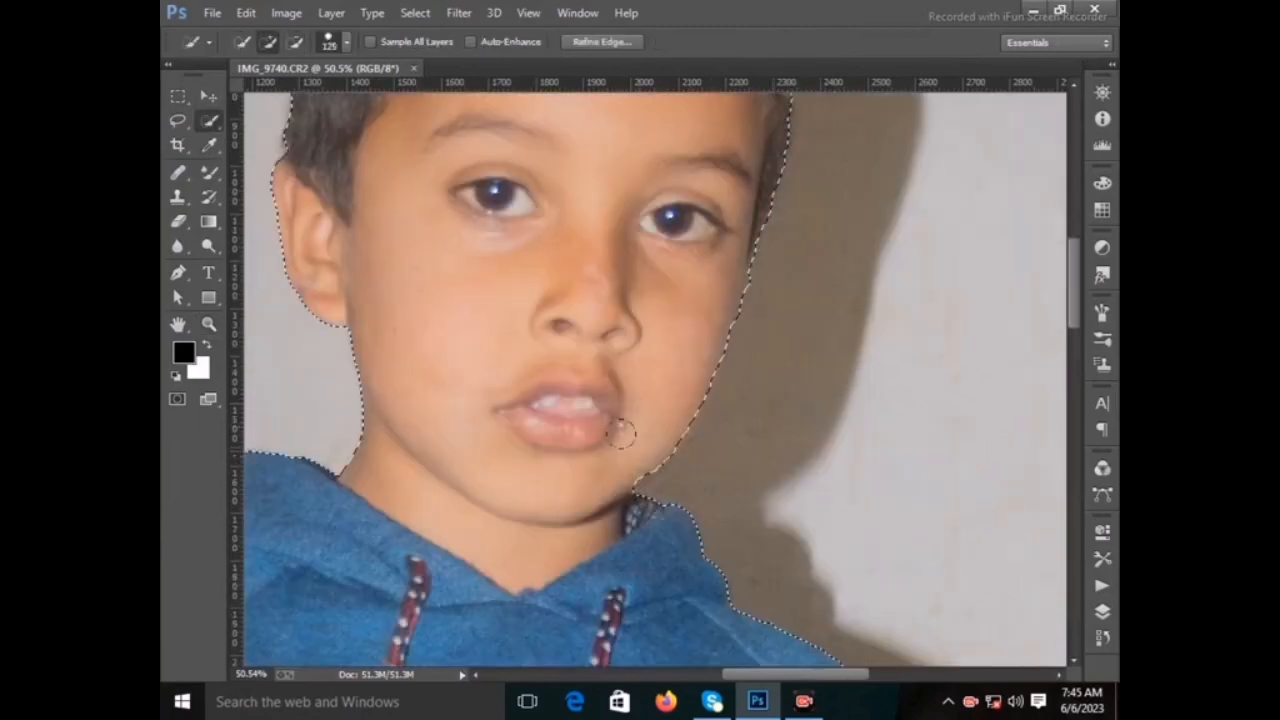
{"action": "left_click", "coordinate": [633, 452]}
{"action": "left_click", "coordinate": [665, 413]}
{"action": "left_click", "coordinate": [682, 395]}
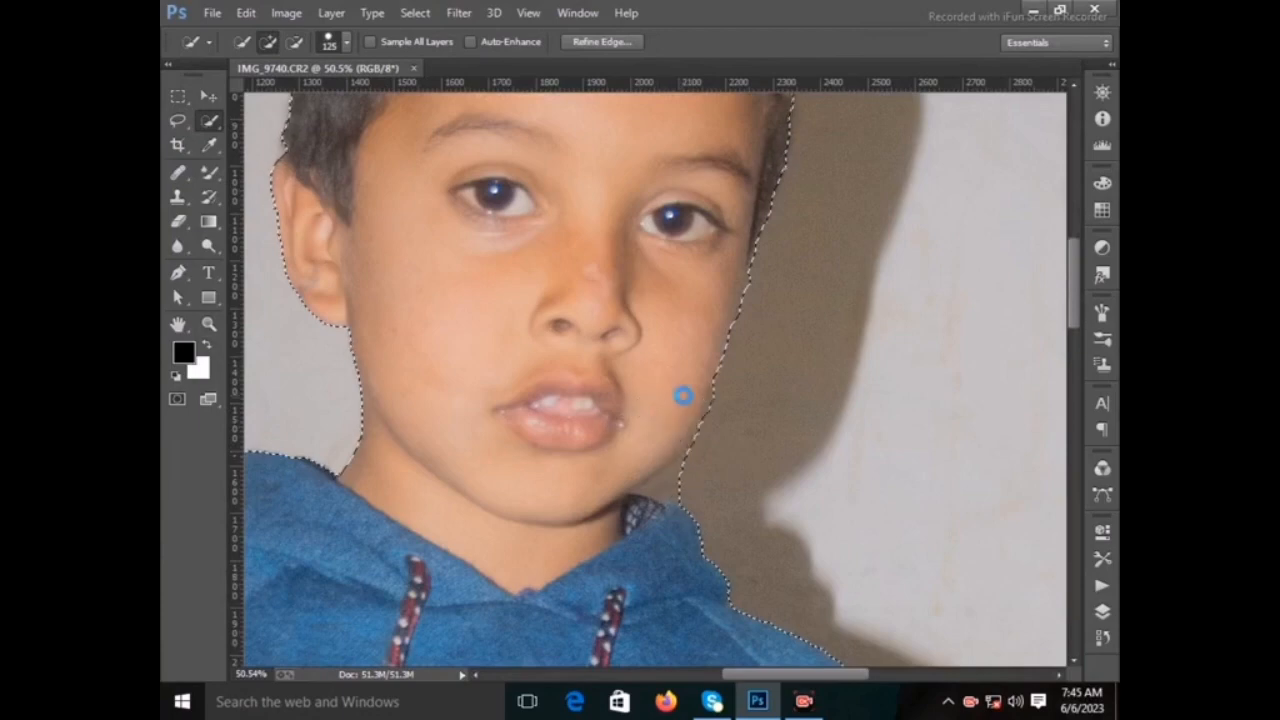
{"action": "left_click", "coordinate": [692, 479]}
{"action": "scroll", "coordinate": [695, 475], "scroll_direction": "up", "scroll_amount": 5}
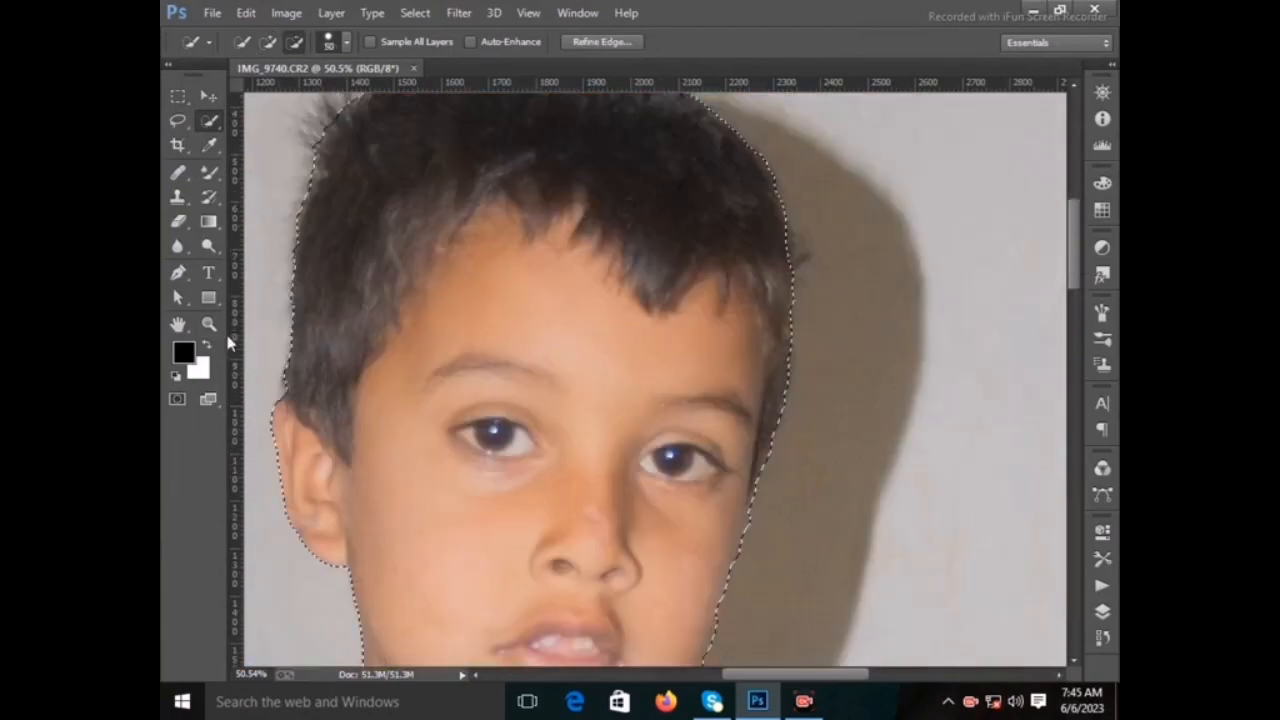
- Invert the selection so that it covers the wall background instead of the boy
{"action": "key", "text": "z"}
{"action": "key", "text": "ctrl+0"}
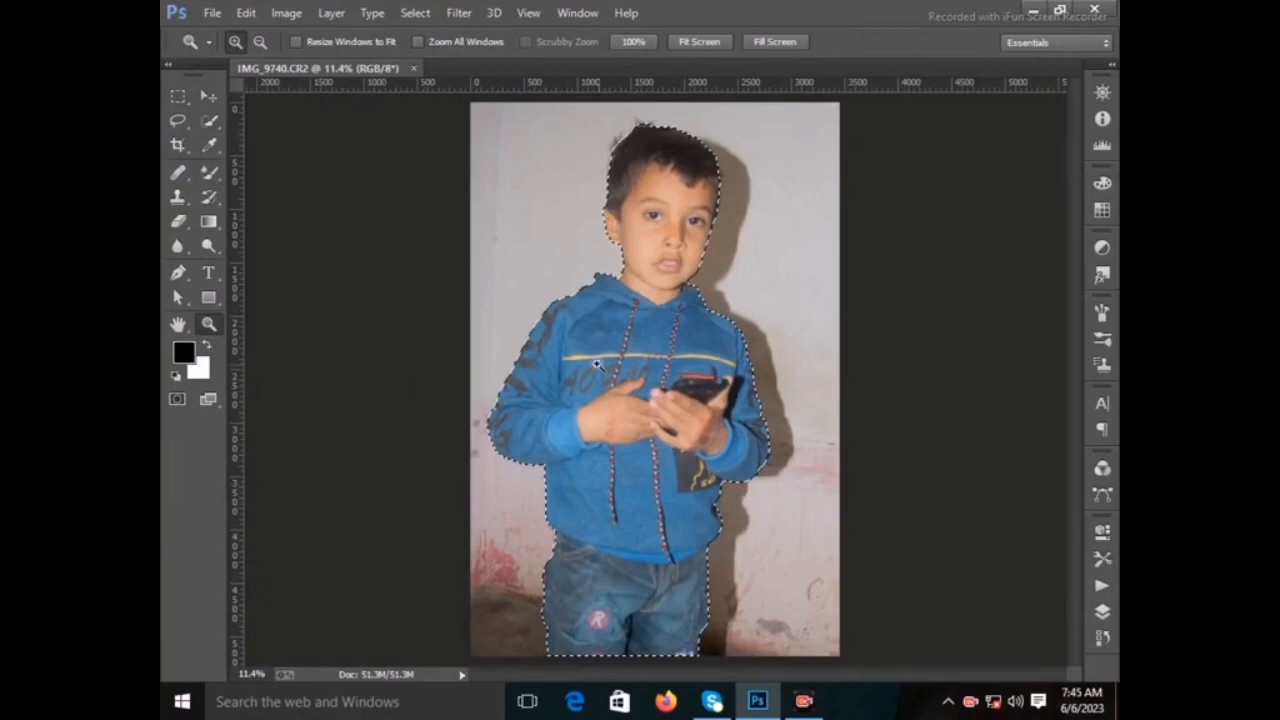
{"action": "key", "text": "w"}
{"action": "key", "text": "ctrl+shift+i"}
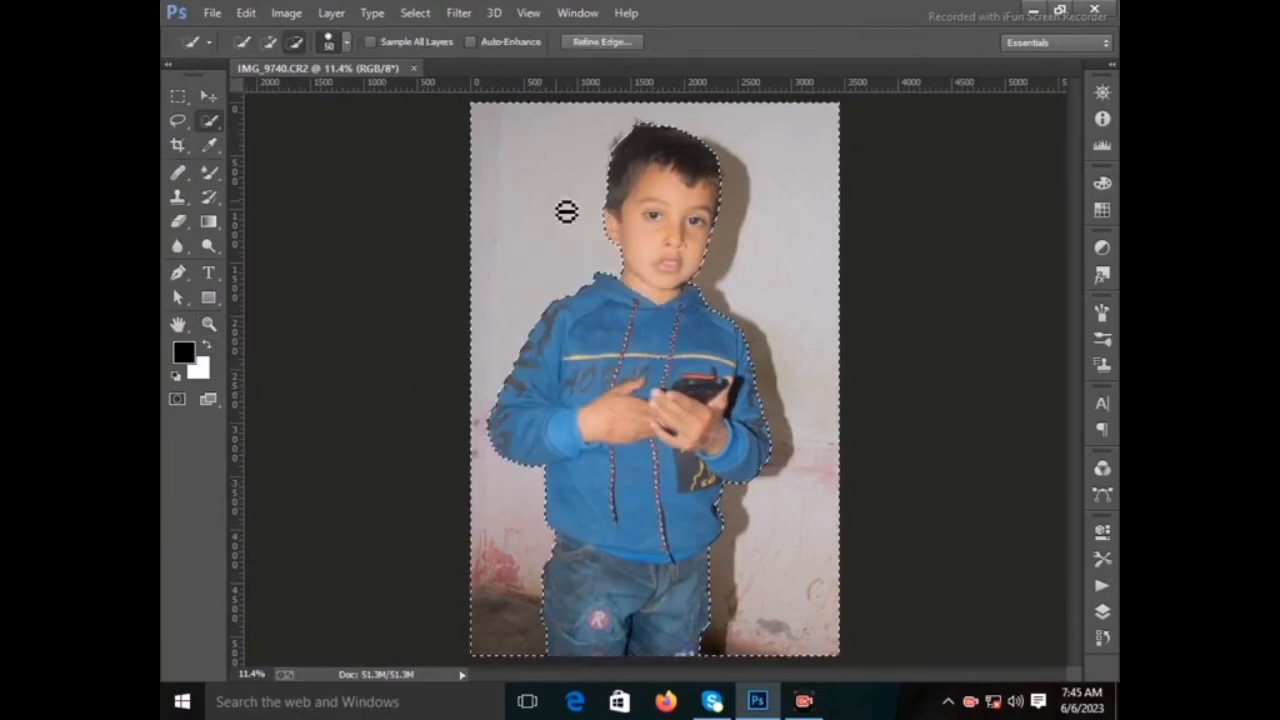
- Refine the selection edge around the boy's hair with a refine radius brush of size 150
{"action": "right_click", "coordinate": [560, 206]}
{"action": "left_click", "coordinate": [621, 279]}
{"action": "key", "text": "bracketright"}
{"action": "key", "text": "bracketright"}
{"action": "key", "text": "bracketright"}
{"action": "key", "text": "bracketright"}
{"action": "key", "text": "bracketright"}
{"action": "key", "text": "bracketright"}
{"action": "key", "text": "bracketright"}
{"action": "key", "text": "bracketright"}
{"action": "key", "text": "bracketright"}
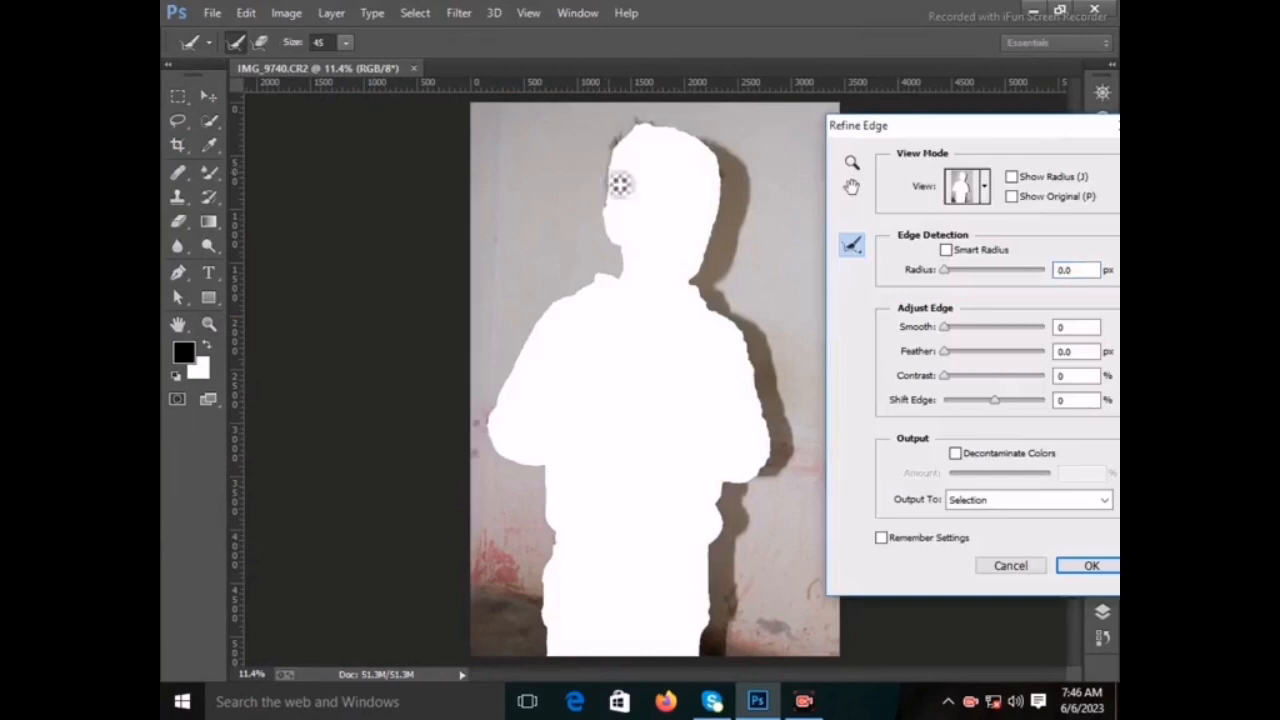
{"action": "mouse_move", "coordinate": [614, 172]}
{"action": "left_mouse_down"}
{"action": "mouse_move", "coordinate": [637, 135]}
{"action": "mouse_move", "coordinate": [723, 177]}
{"action": "mouse_move", "coordinate": [674, 177]}
{"action": "left_mouse_up"}
{"action": "key", "text": "Return"}
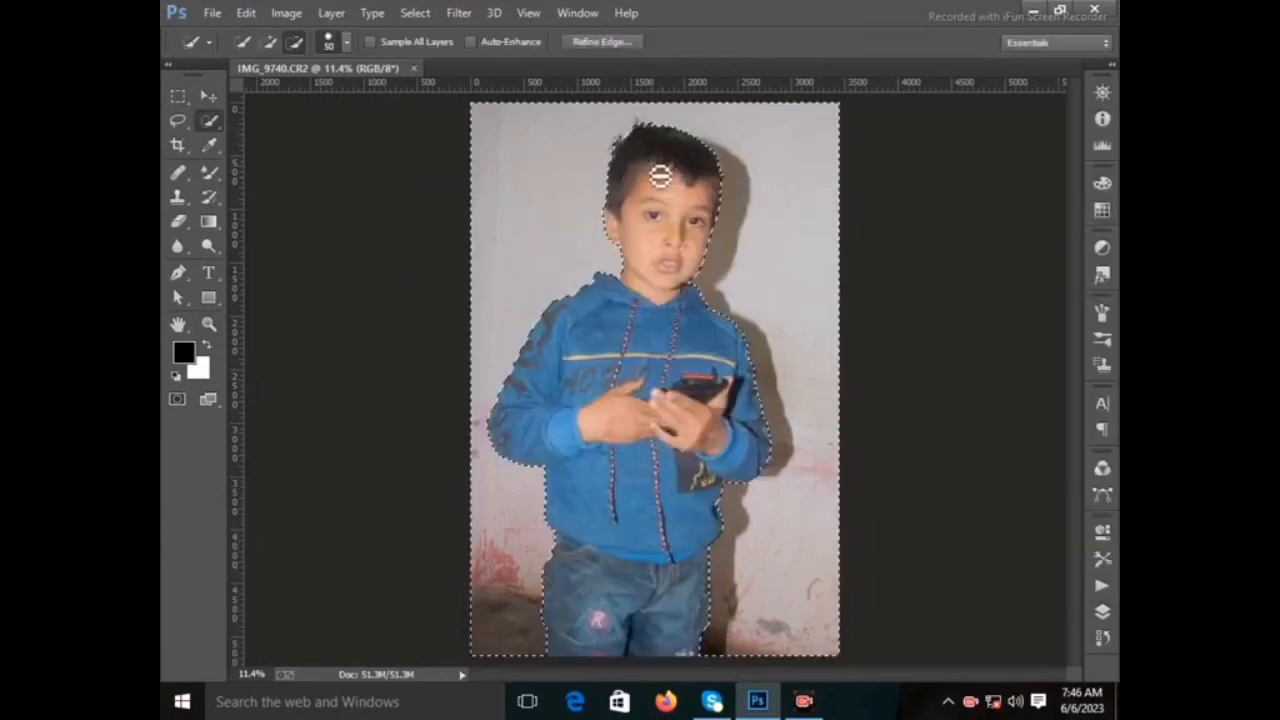
- Refine the selection edge again at the crown and the side of the boy's head
{"action": "right_click", "coordinate": [630, 122]}
{"action": "left_click", "coordinate": [645, 194]}
{"action": "left_click", "coordinate": [641, 127]}
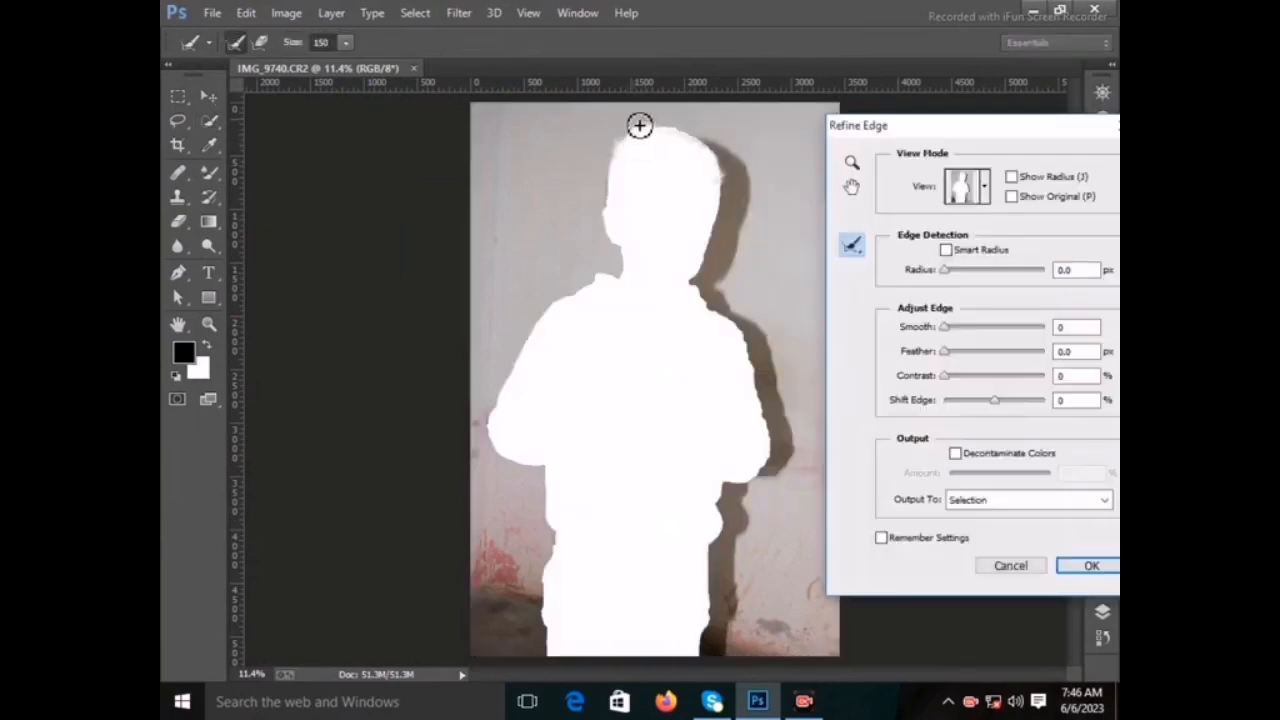
{"action": "left_click", "coordinate": [610, 201]}
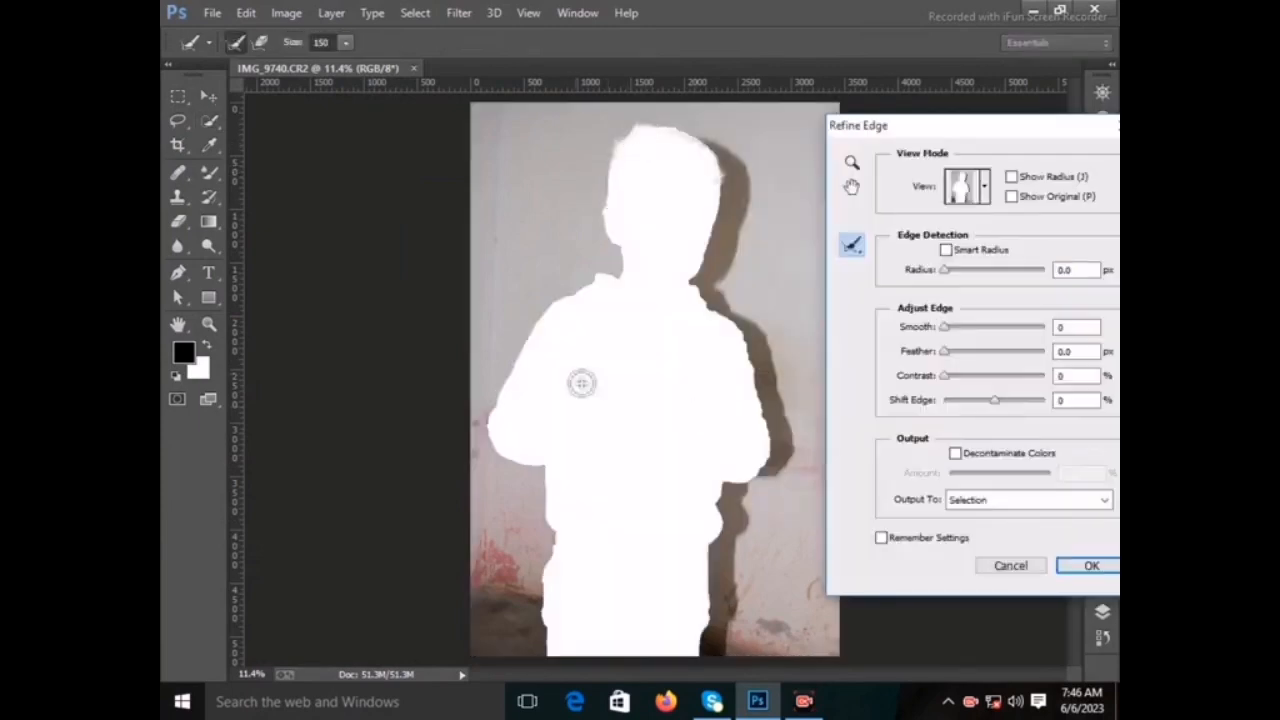
{"action": "key", "text": "Return"}
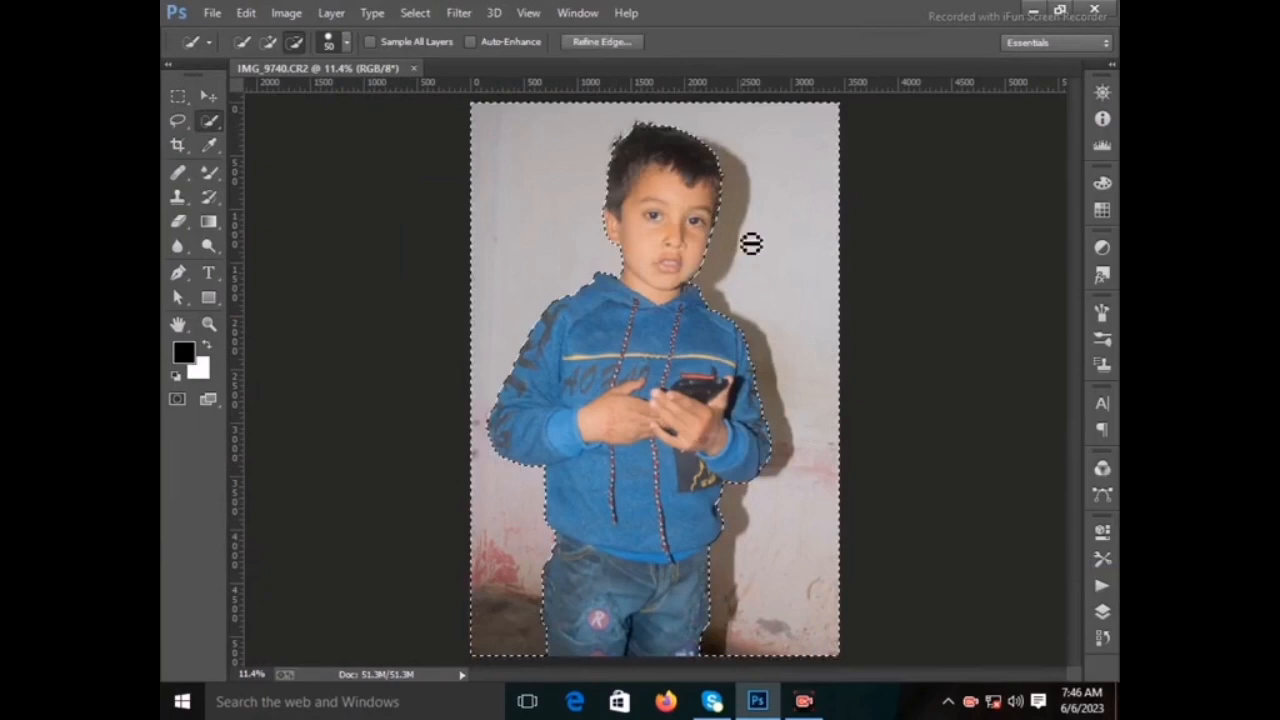
- Invert the selection back to the boy and mask the Background layer with it
{"action": "right_click", "coordinate": [751, 243]}
{"action": "left_click", "coordinate": [808, 274]}
{"action": "left_click", "coordinate": [1102, 611]}
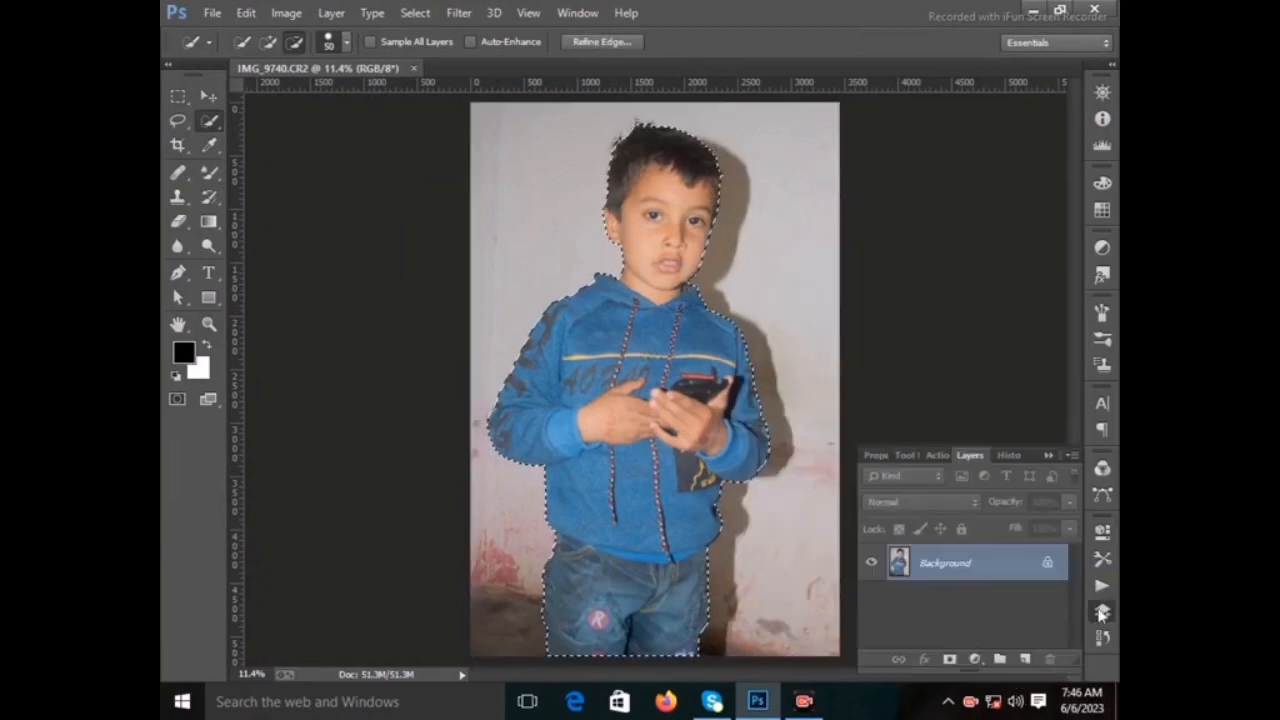
{"action": "left_click", "coordinate": [949, 659]}
- Start placing an embedded image and browse to the INDOOR STUDIO BACKGROUND folder on Local Disk (M:)
{"action": "left_click", "coordinate": [213, 14]}
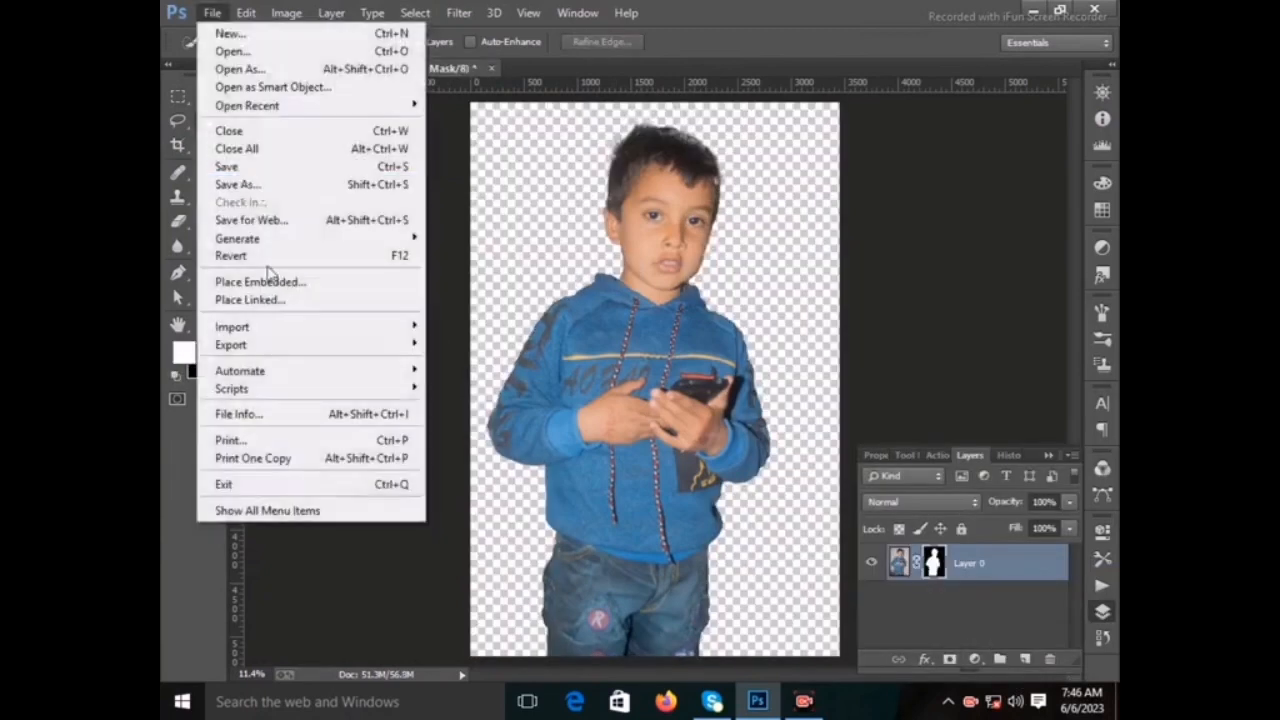
{"action": "left_click", "coordinate": [258, 282]}
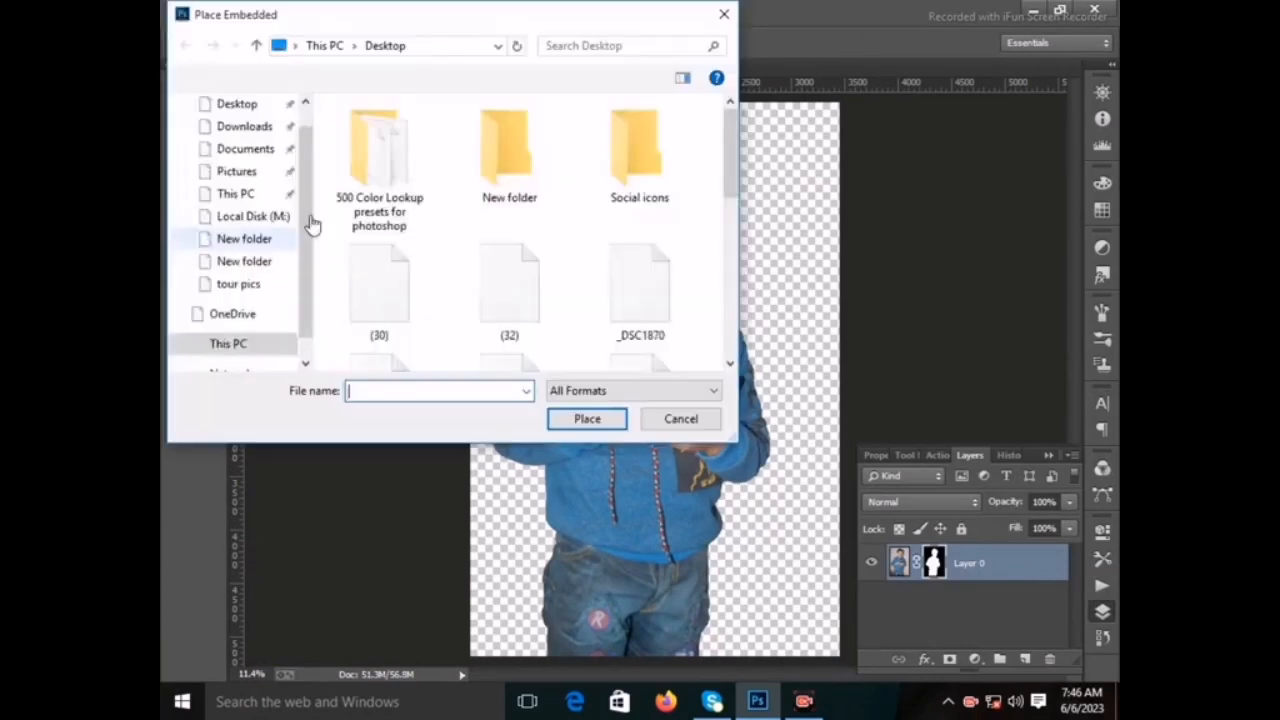
{"action": "left_click_drag", "start_coordinate": [303, 232], "coordinate": [308, 302]}
{"action": "left_click", "coordinate": [281, 305]}
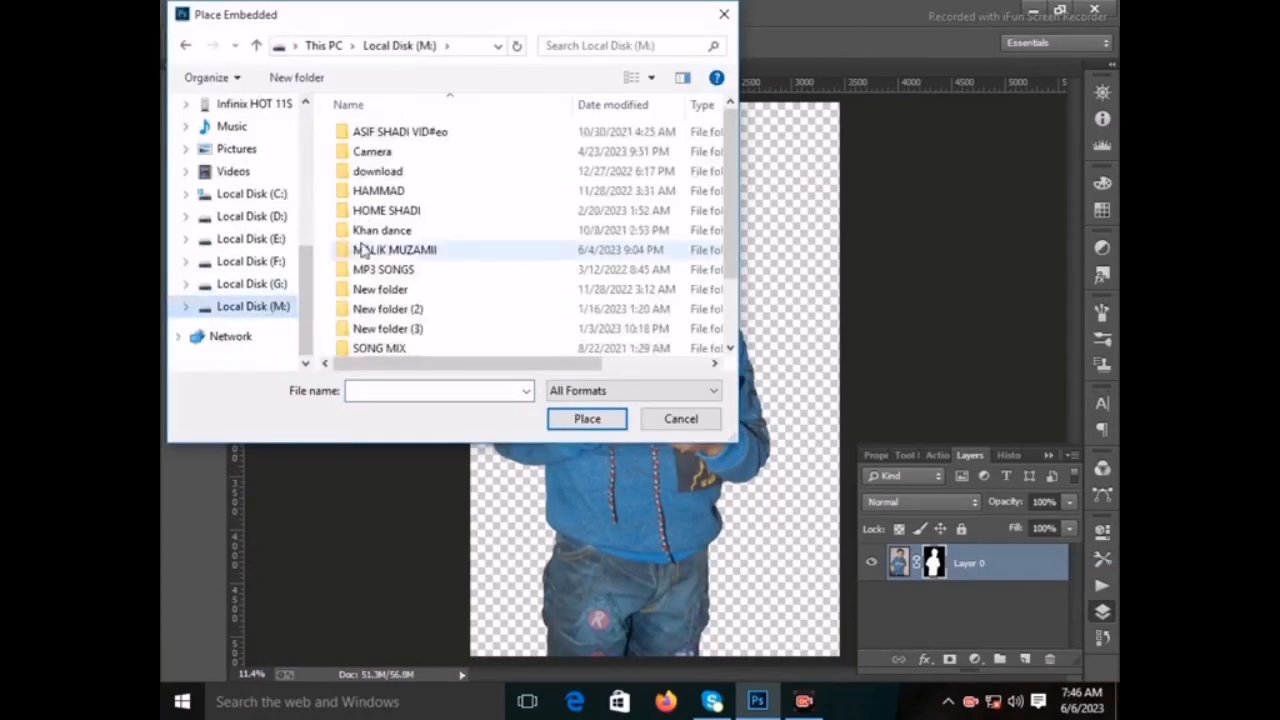
{"action": "double_click", "coordinate": [366, 251]}
{"action": "scroll", "coordinate": [400, 266], "scroll_direction": "down", "scroll_amount": 1}
{"action": "scroll", "coordinate": [400, 266], "scroll_direction": "down", "scroll_amount": 1}
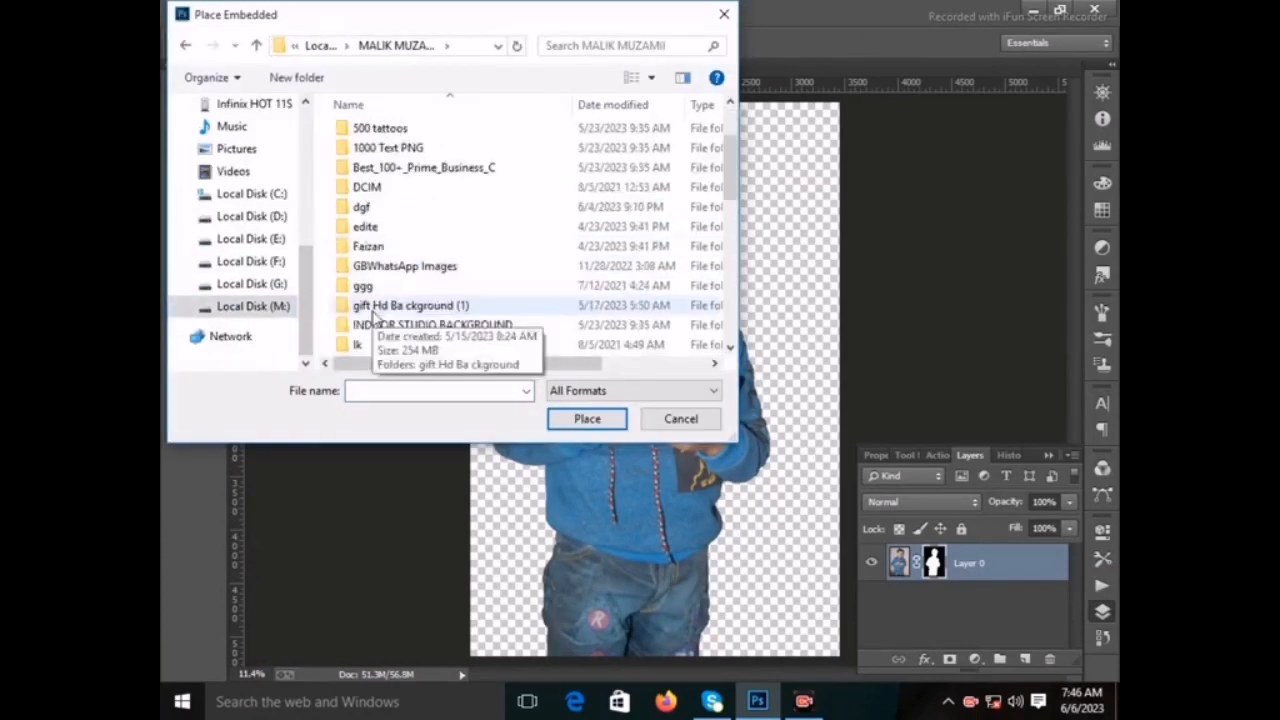
{"action": "double_click", "coordinate": [360, 317]}
- Place the abstract line background image #SAADBBCSTUDIO 2022 (42) into the document
{"action": "scroll", "coordinate": [478, 255], "scroll_direction": "down", "scroll_amount": 1}
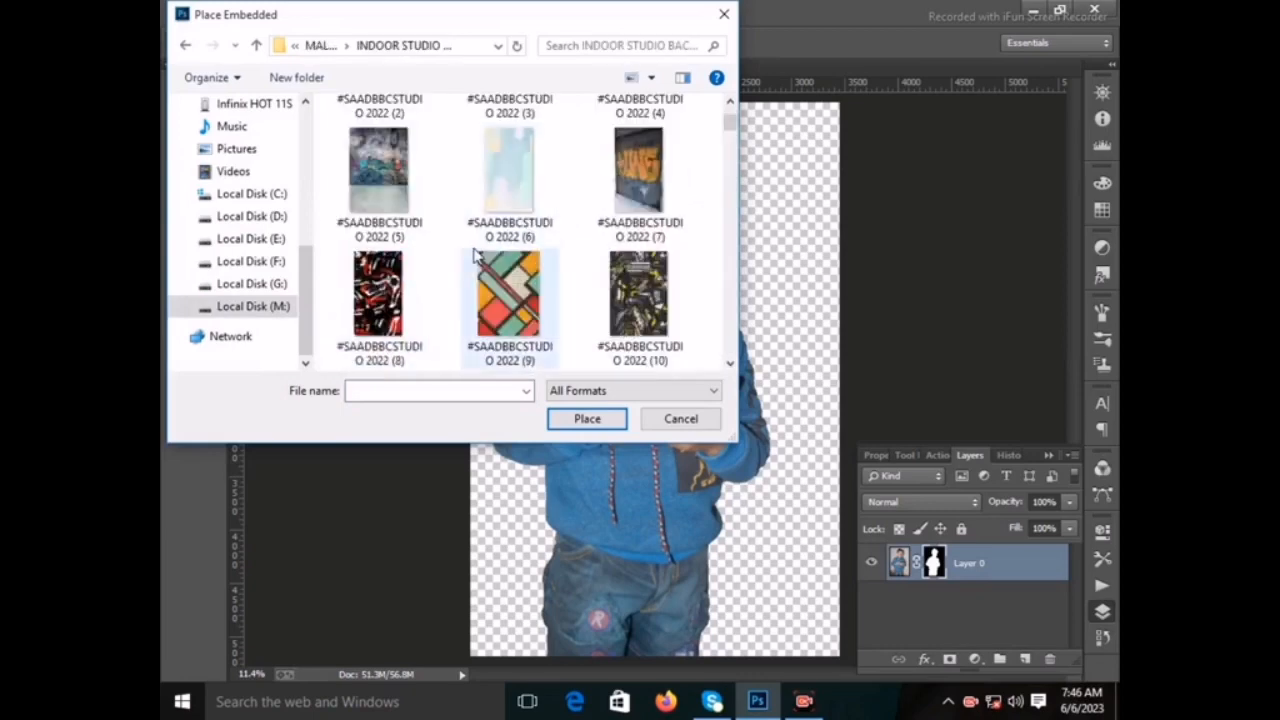
{"action": "scroll", "coordinate": [453, 258], "scroll_direction": "down", "scroll_amount": 1}
{"action": "scroll", "coordinate": [457, 260], "scroll_direction": "down", "scroll_amount": 1}
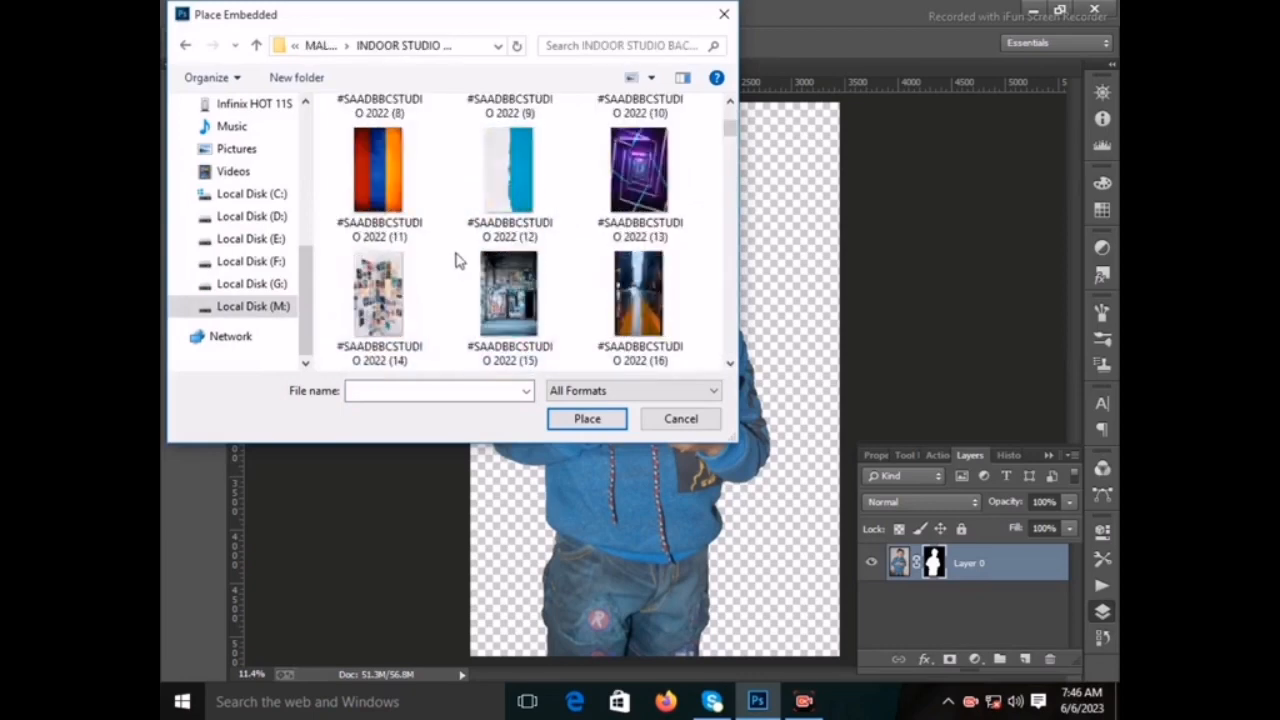
{"action": "scroll", "coordinate": [424, 283], "scroll_direction": "down", "scroll_amount": 5}
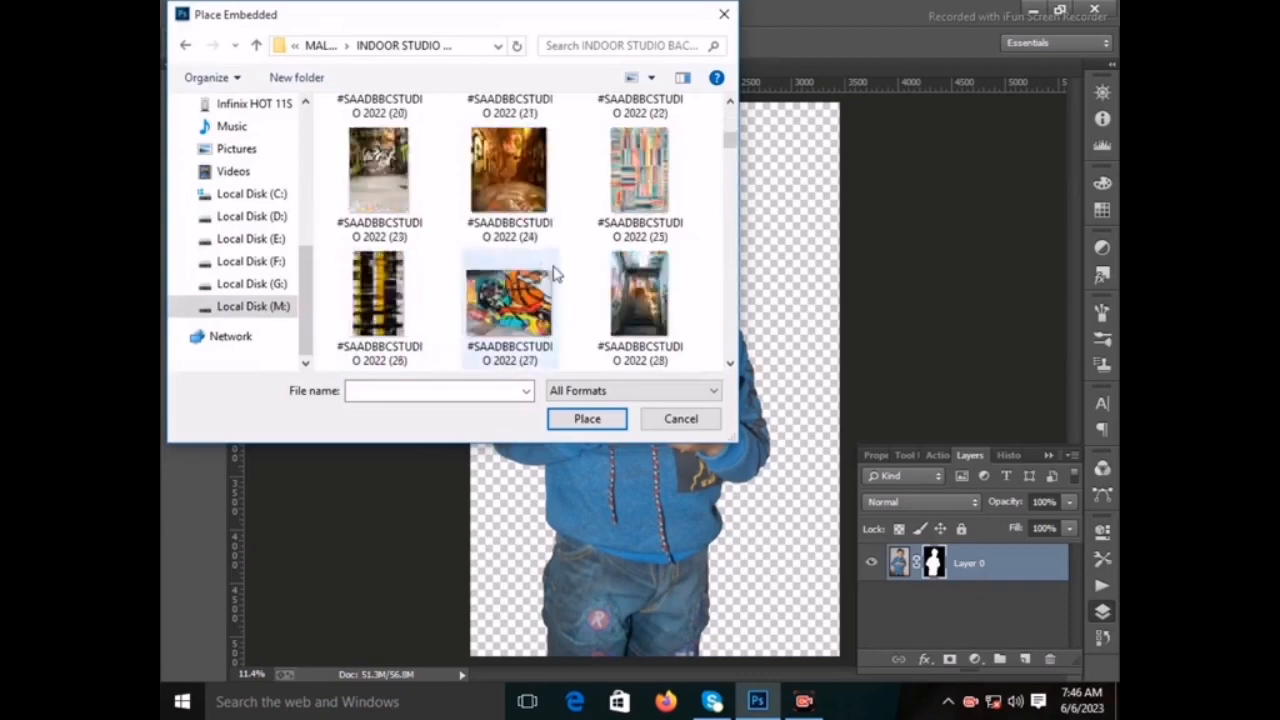
{"action": "scroll", "coordinate": [550, 277], "scroll_direction": "down", "scroll_amount": 1}
{"action": "scroll", "coordinate": [560, 280], "scroll_direction": "down", "scroll_amount": 2}
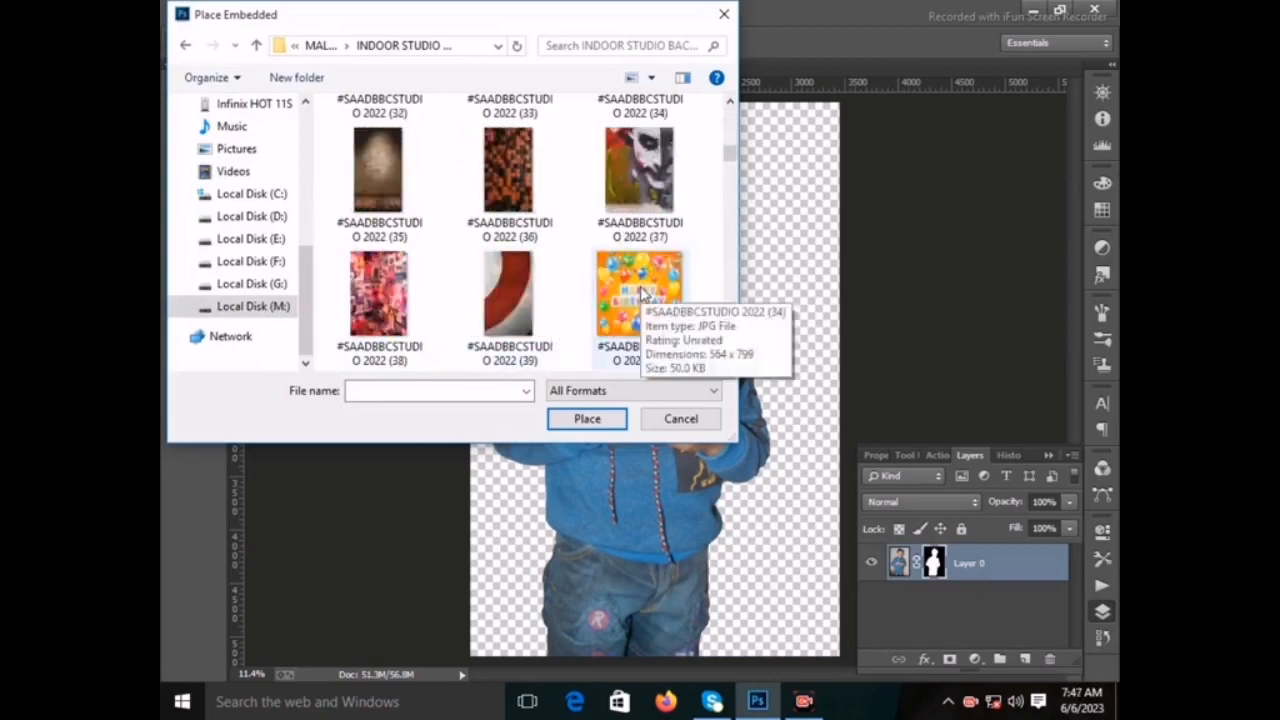
{"action": "scroll", "coordinate": [566, 283], "scroll_direction": "down", "scroll_amount": 1}
{"action": "double_click", "coordinate": [503, 290]}
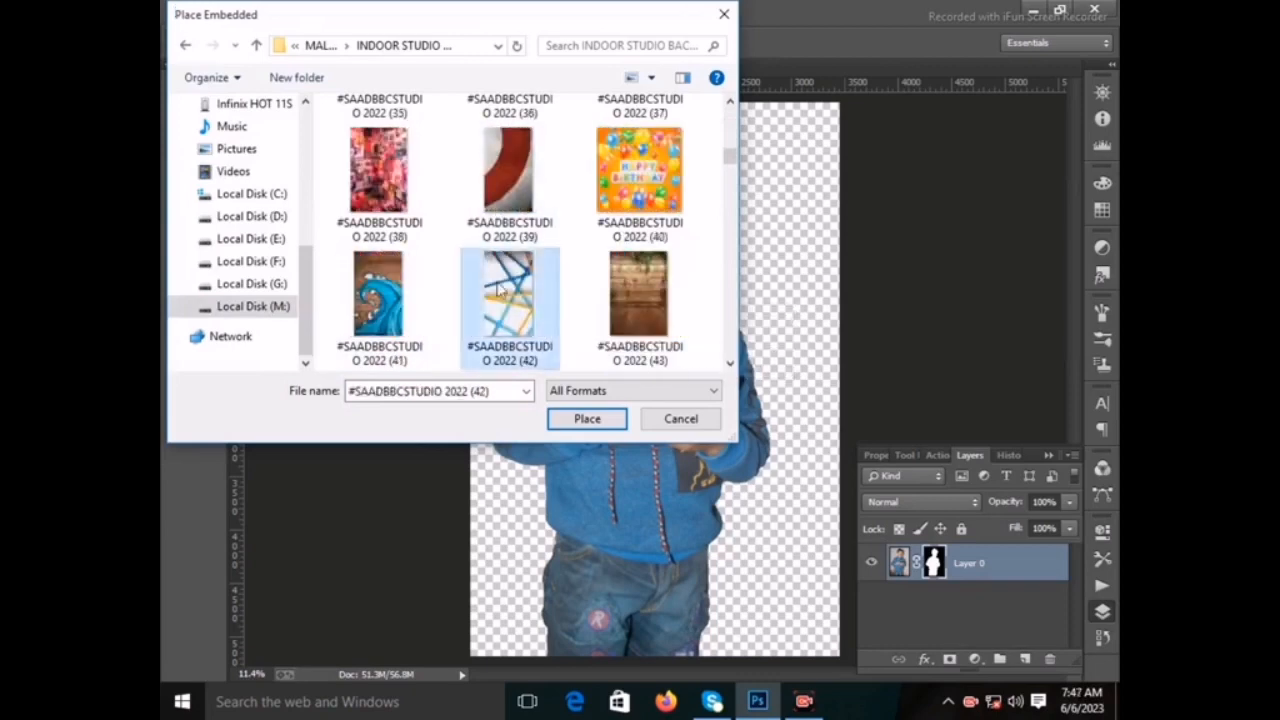
- Stretch the placed background image to cover the whole canvas and move its layer below Layer 0
{"action": "left_click_drag", "start_coordinate": [549, 192], "coordinate": [471, 102]}
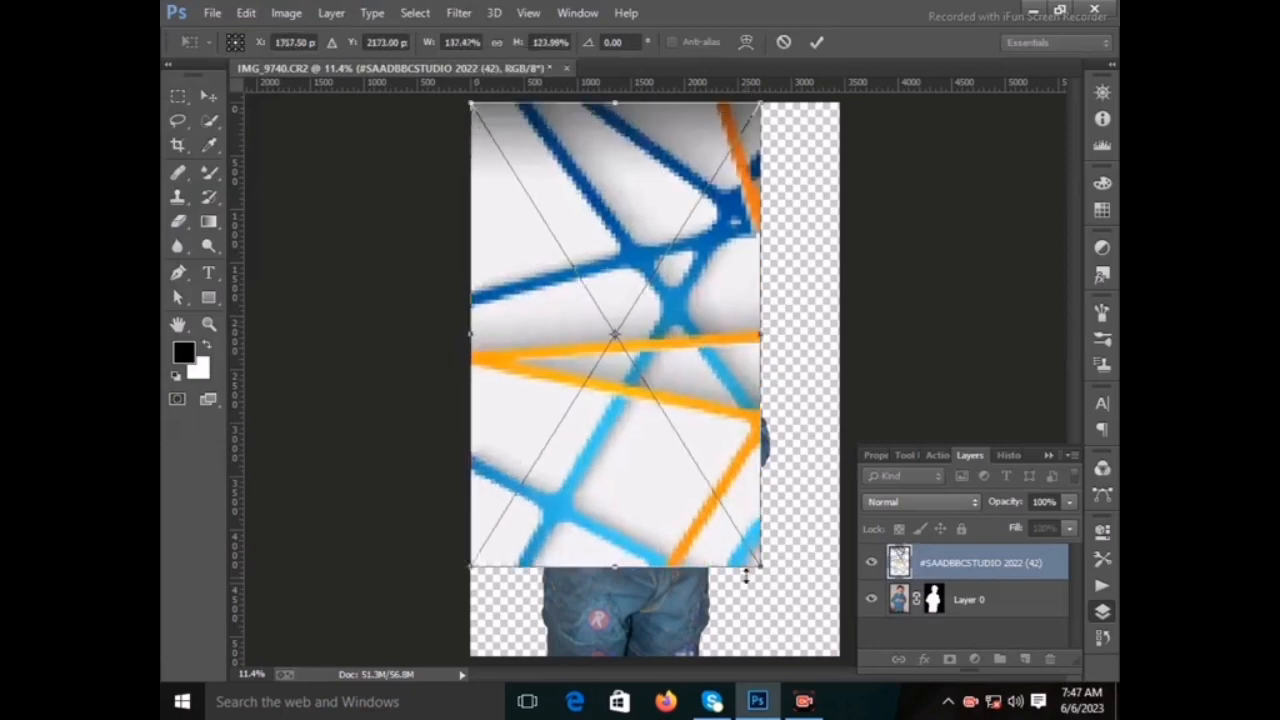
{"action": "left_click_drag", "start_coordinate": [761, 567], "coordinate": [840, 656]}
{"action": "right_click", "coordinate": [739, 367]}
{"action": "left_click", "coordinate": [765, 380]}
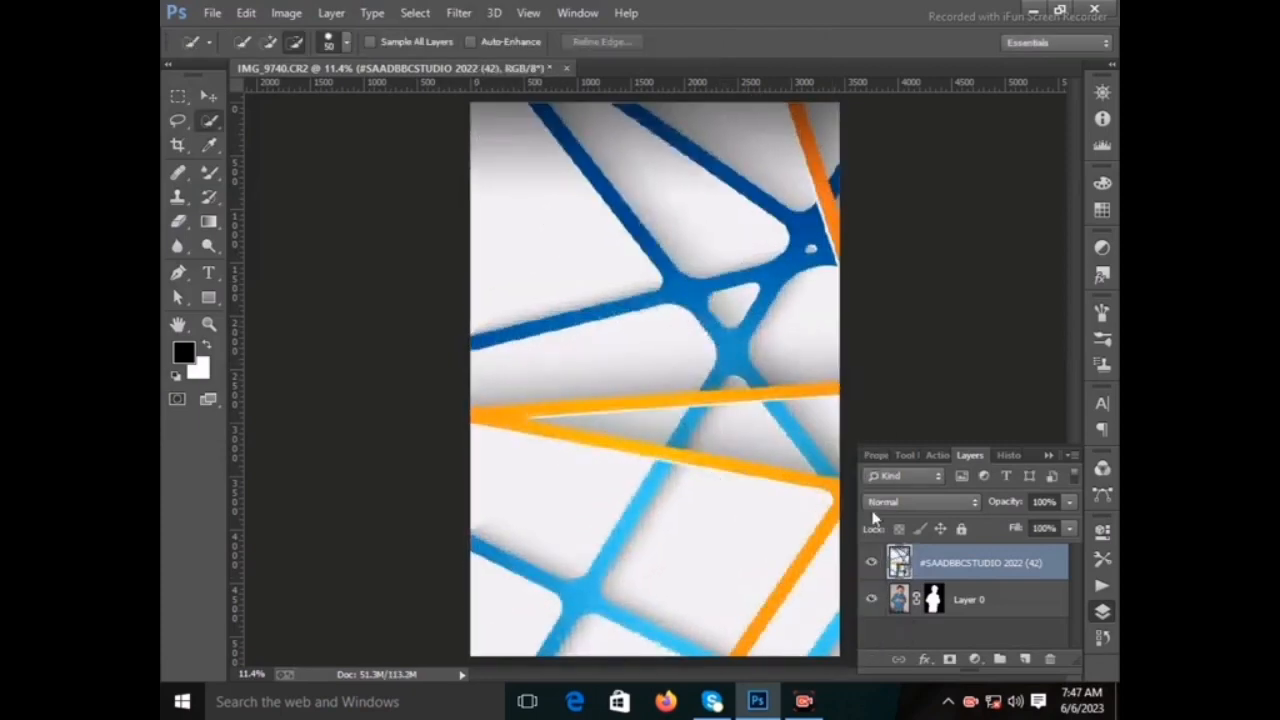
{"action": "left_click_drag", "start_coordinate": [930, 566], "coordinate": [930, 612]}
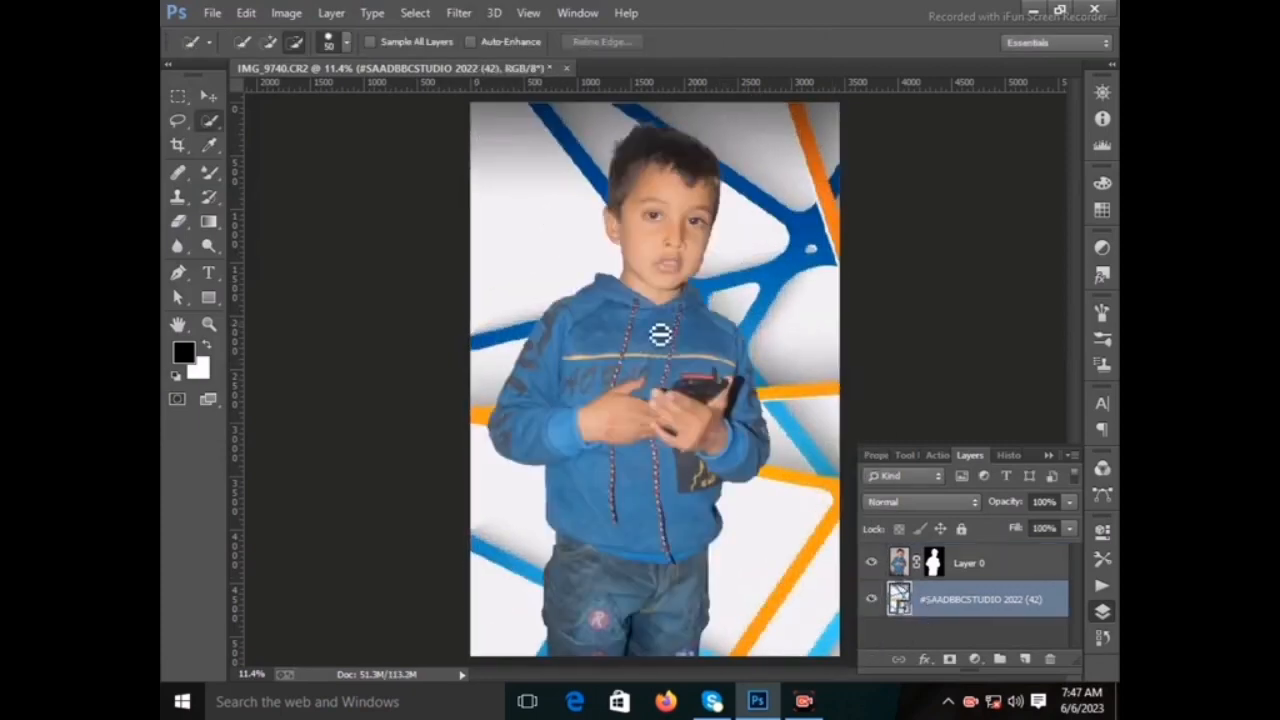
- Apply a Gaussian Blur to the placed background layer
{"action": "left_click", "coordinate": [459, 12]}
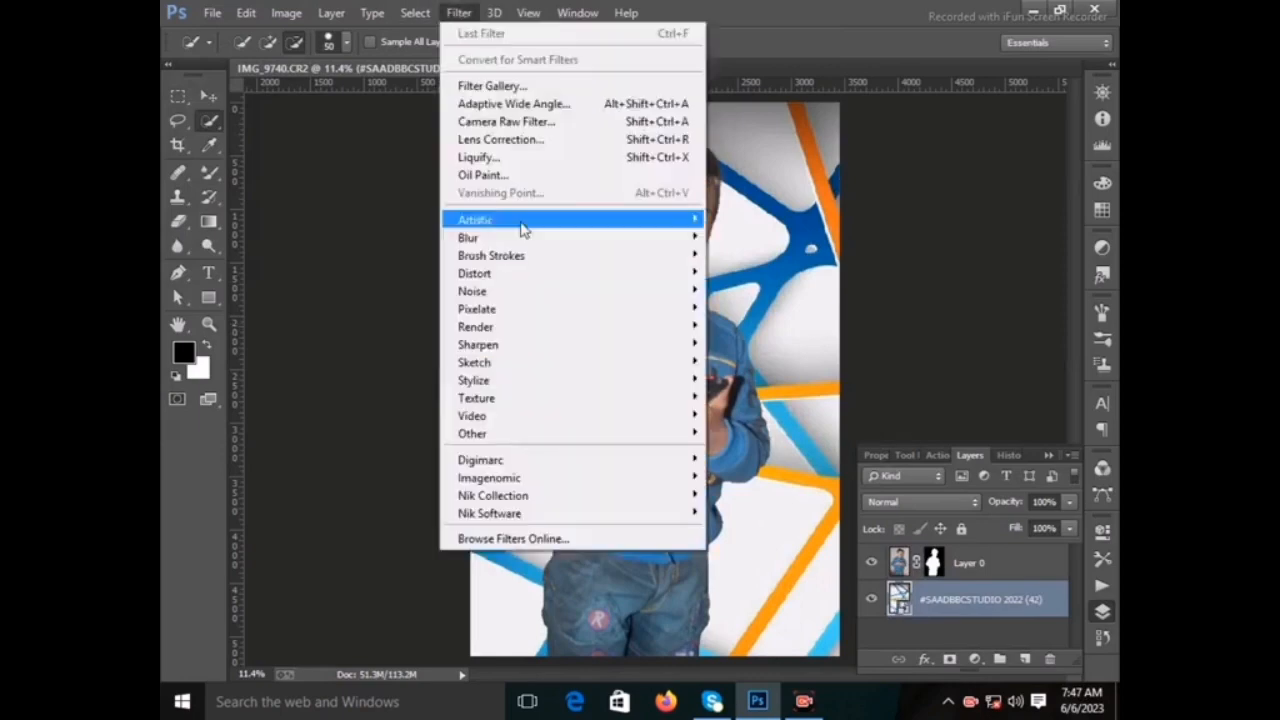
{"action": "mouse_move", "coordinate": [640, 237]}
{"action": "left_click", "coordinate": [753, 370]}
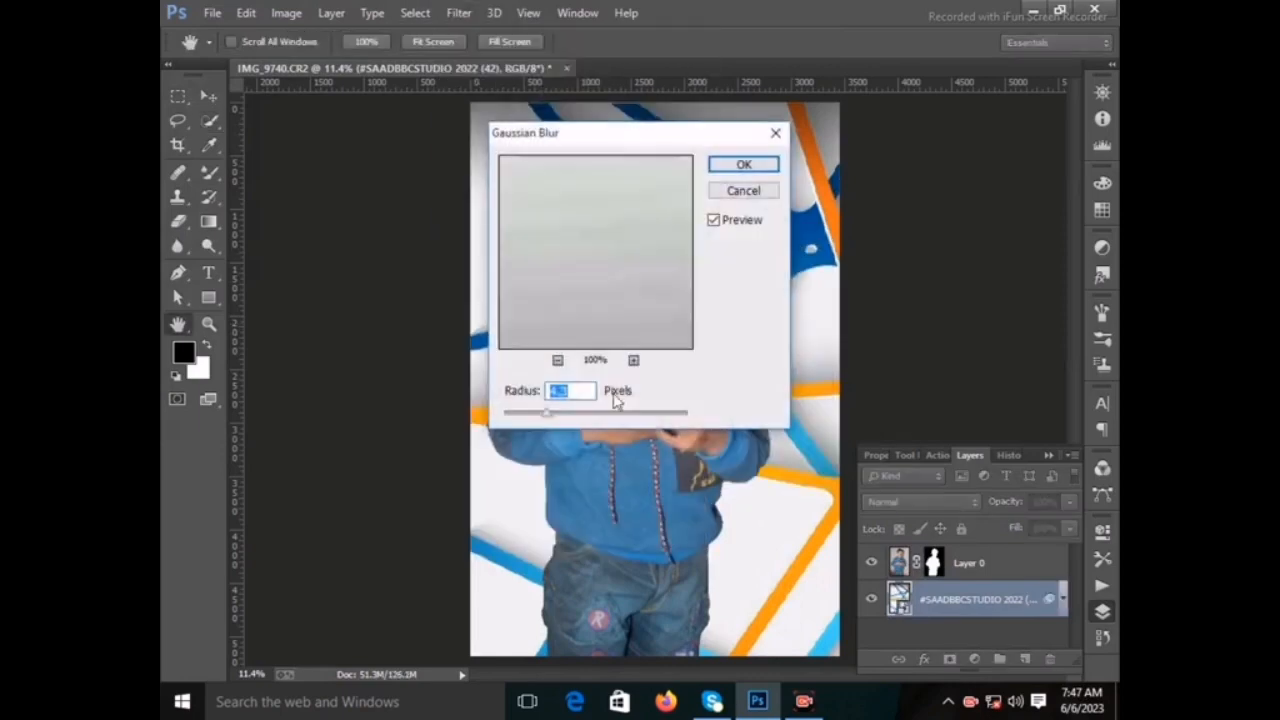
{"action": "mouse_move", "coordinate": [617, 416]}
{"action": "left_mouse_down"}
{"action": "mouse_move", "coordinate": [557, 420]}
{"action": "mouse_move", "coordinate": [586, 418]}
{"action": "left_mouse_up"}
{"action": "left_click", "coordinate": [744, 165]}
{"action": "key", "text": "w"}
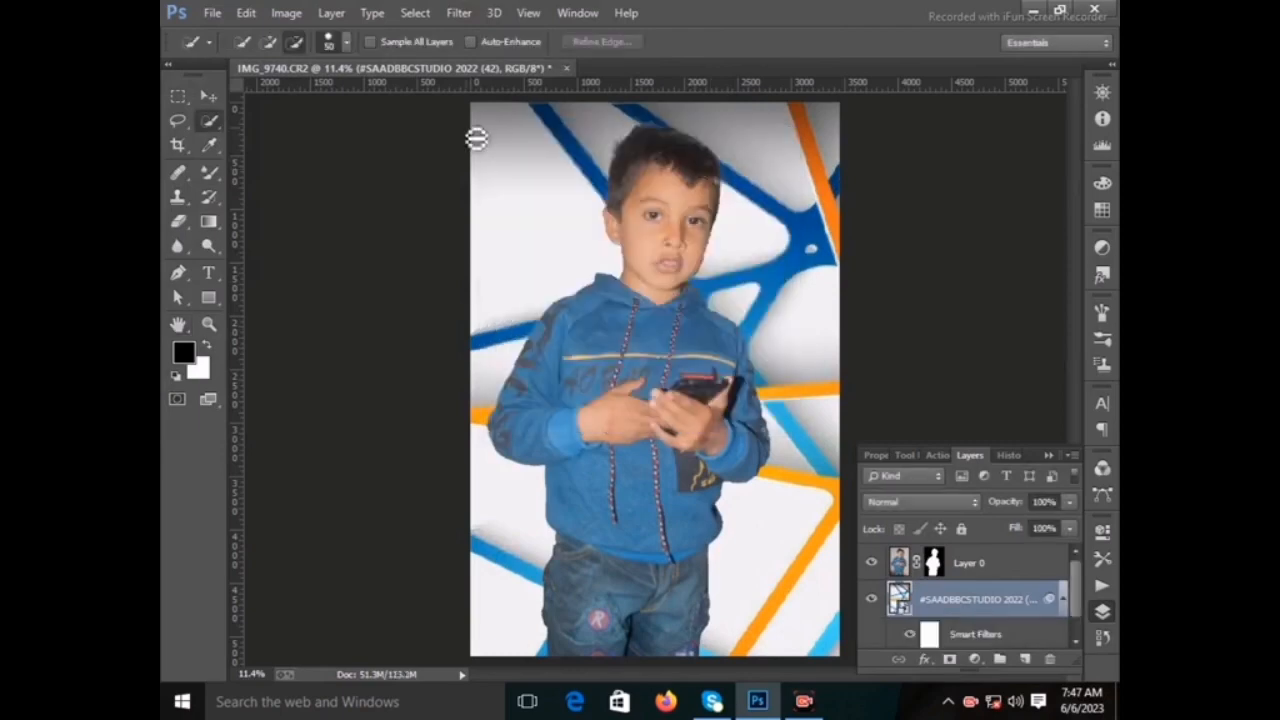
- Erase the rough fringe along the boy's cheek and jaw on Layer 0 with the Eraser at 79% opacity
{"action": "left_click", "coordinate": [898, 563]}
{"action": "left_click", "coordinate": [209, 324]}
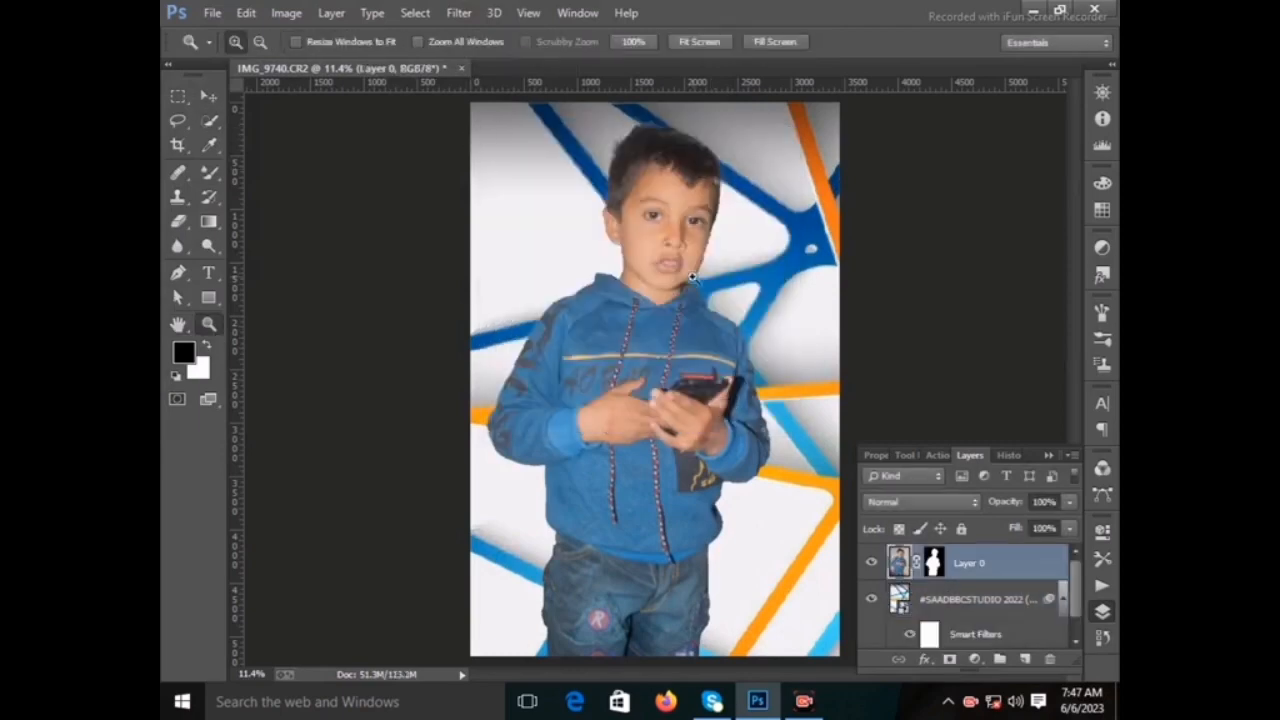
{"action": "left_click", "coordinate": [692, 270]}
{"action": "left_click", "coordinate": [717, 246]}
{"action": "left_click", "coordinate": [715, 243]}
{"action": "left_click", "coordinate": [706, 232]}
{"action": "left_click", "coordinate": [695, 216]}
{"action": "left_click", "coordinate": [177, 221]}
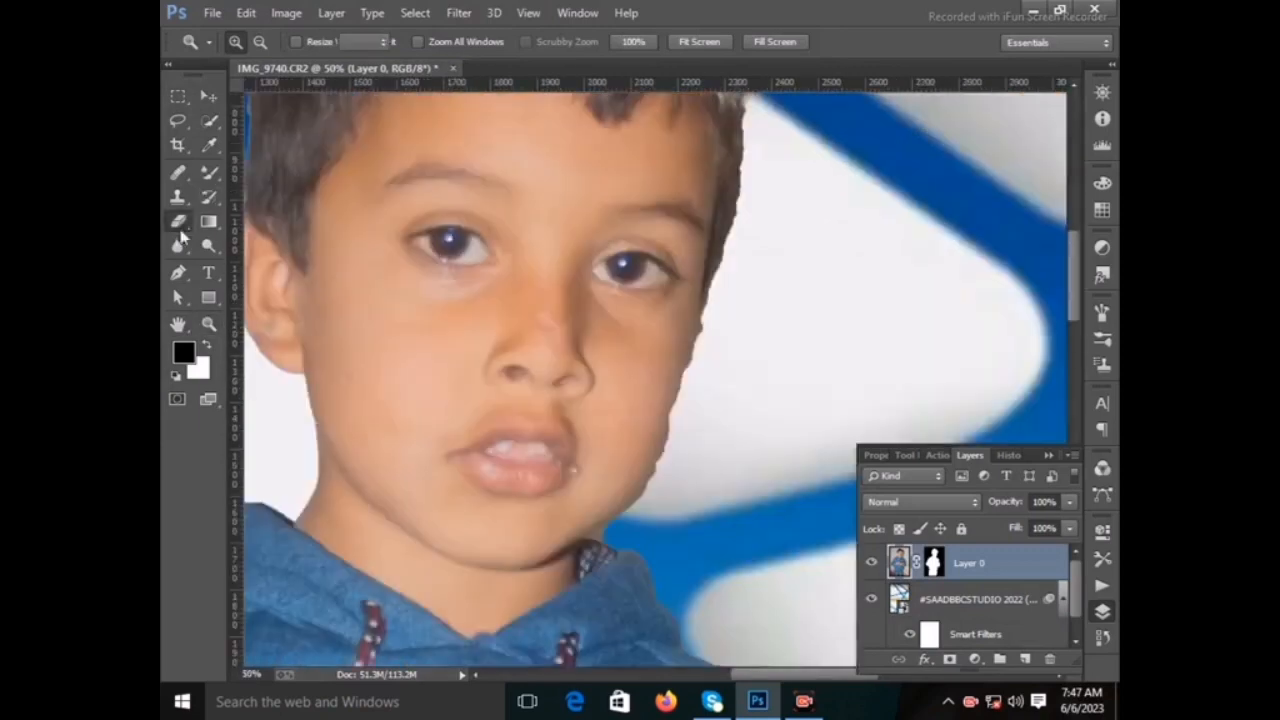
{"action": "left_click", "coordinate": [603, 42]}
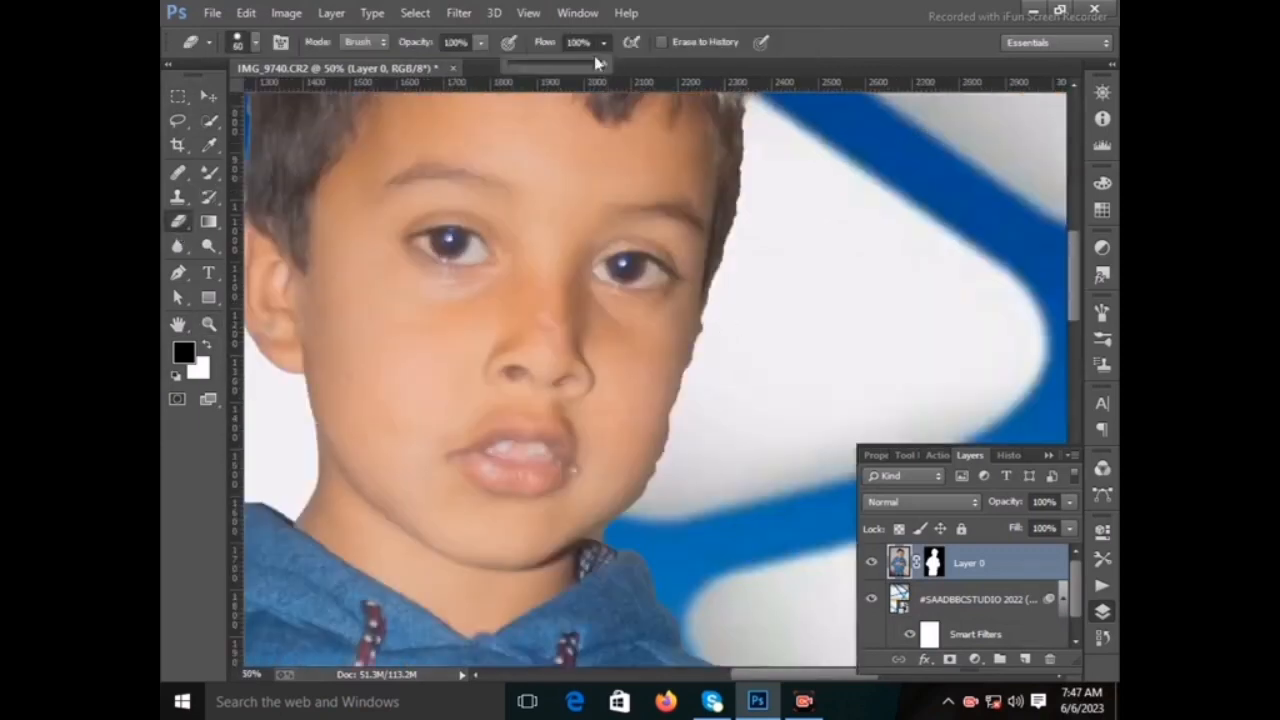
{"action": "left_click", "coordinate": [481, 42]}
{"action": "left_click_drag", "start_coordinate": [481, 65], "coordinate": [463, 68]}
{"action": "scroll", "coordinate": [667, 164], "scroll_direction": "down", "scroll_amount": 1}
{"action": "left_click", "coordinate": [711, 251]}
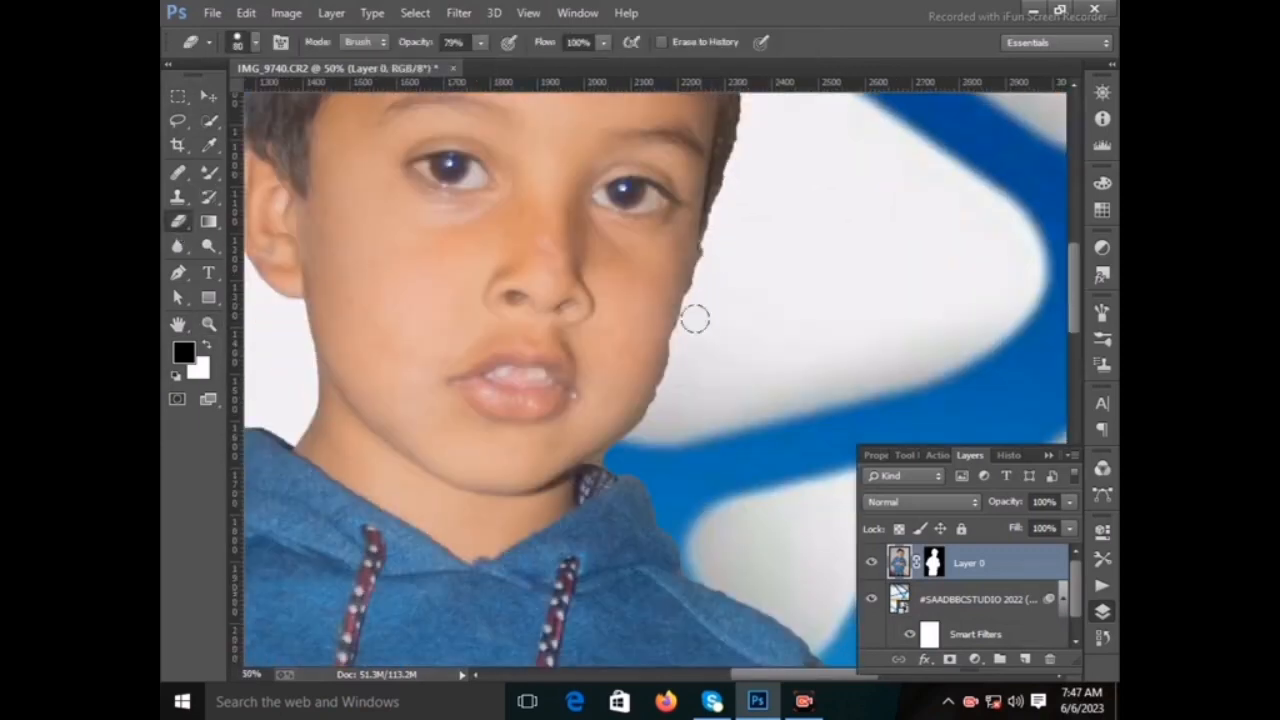
{"action": "mouse_move", "coordinate": [666, 397]}
{"action": "left_mouse_down"}
{"action": "mouse_move", "coordinate": [680, 349]}
{"action": "mouse_move", "coordinate": [677, 370]}
{"action": "left_mouse_up"}
{"action": "scroll", "coordinate": [410, 471], "scroll_direction": "down", "scroll_amount": 1}
{"action": "left_click", "coordinate": [209, 325]}
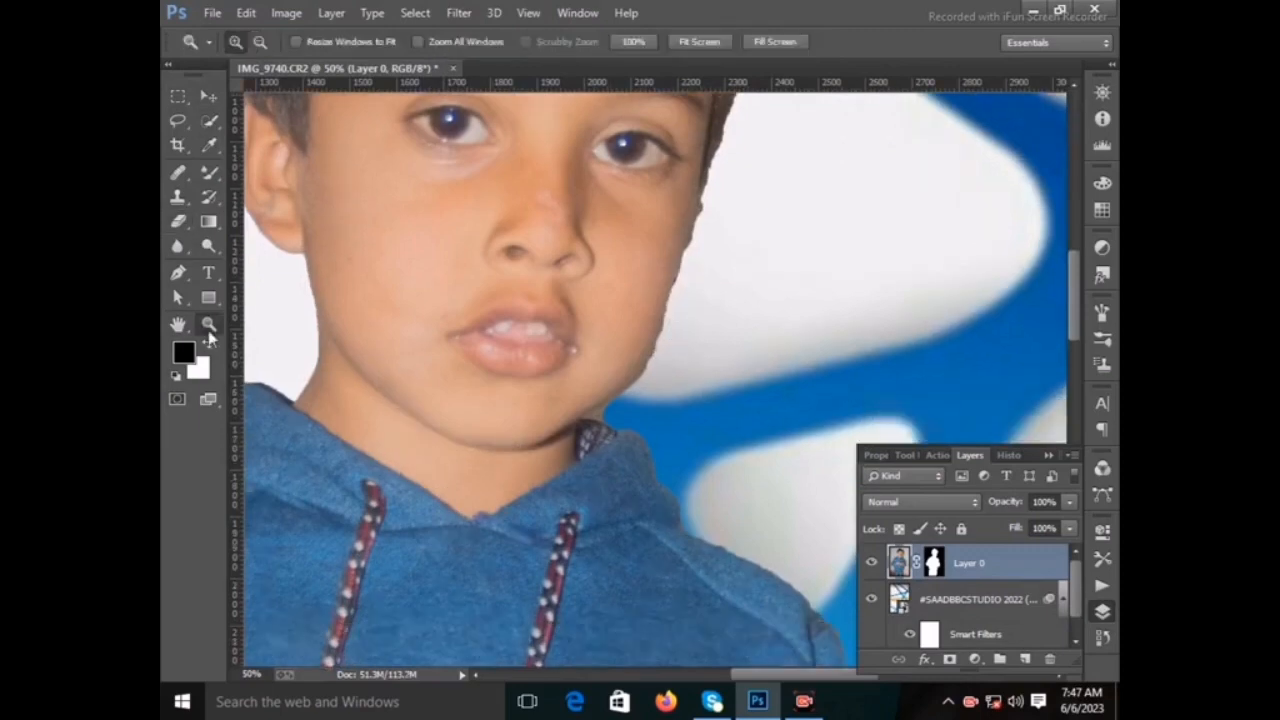
- Erase the rough leftovers along the boy's jaw and between chin and hood with a smaller Eraser at 79% opacity
{"action": "left_click", "coordinate": [596, 433]}
{"action": "left_click", "coordinate": [602, 433]}
{"action": "left_click", "coordinate": [612, 433]}
{"action": "left_click", "coordinate": [208, 178]}
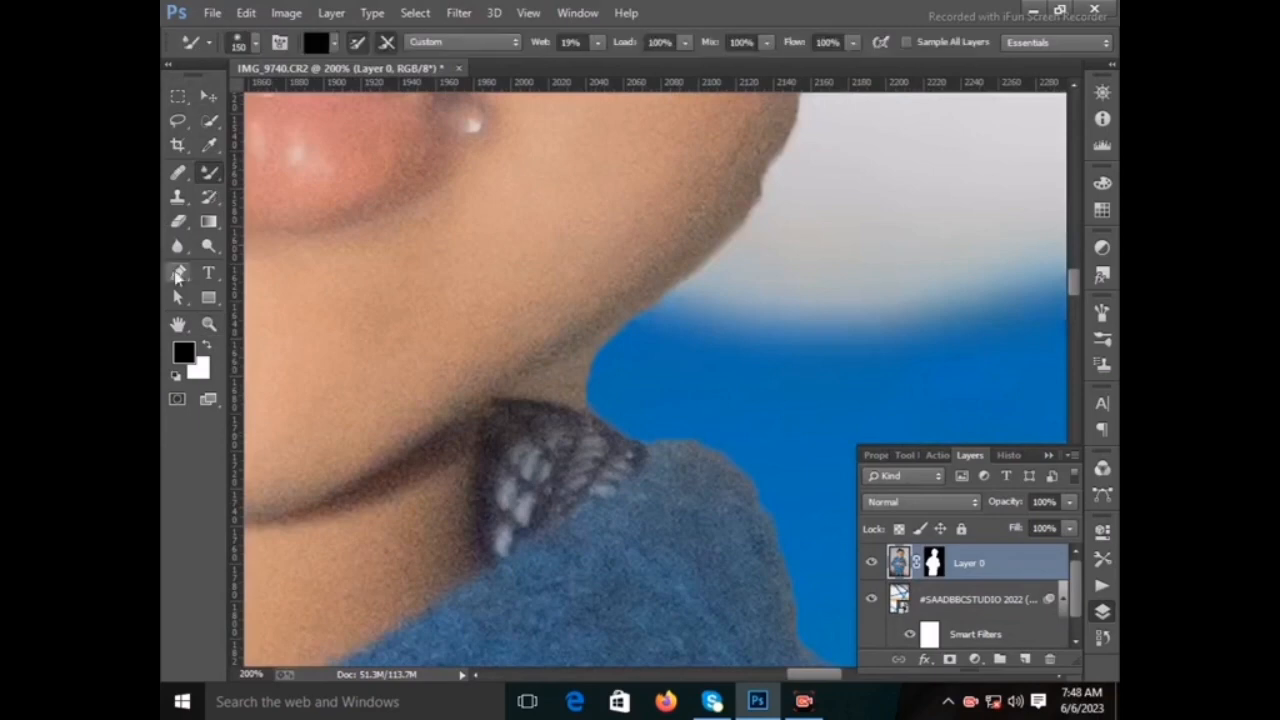
{"action": "left_click", "coordinate": [177, 226]}
{"action": "mouse_move", "coordinate": [764, 198]}
{"action": "left_mouse_down"}
{"action": "mouse_move", "coordinate": [562, 368]}
{"action": "mouse_move", "coordinate": [600, 397]}
{"action": "mouse_move", "coordinate": [592, 408]}
{"action": "mouse_move", "coordinate": [517, 396]}
{"action": "mouse_move", "coordinate": [600, 339]}
{"action": "mouse_move", "coordinate": [506, 400]}
{"action": "left_mouse_up"}
{"action": "key", "text": "bracketleft"}
{"action": "key", "text": "bracketleft"}
{"action": "key", "text": "bracketleft"}
{"action": "key", "text": "bracketleft"}
{"action": "key", "text": "bracketleft"}
{"action": "key", "text": "bracketleft"}
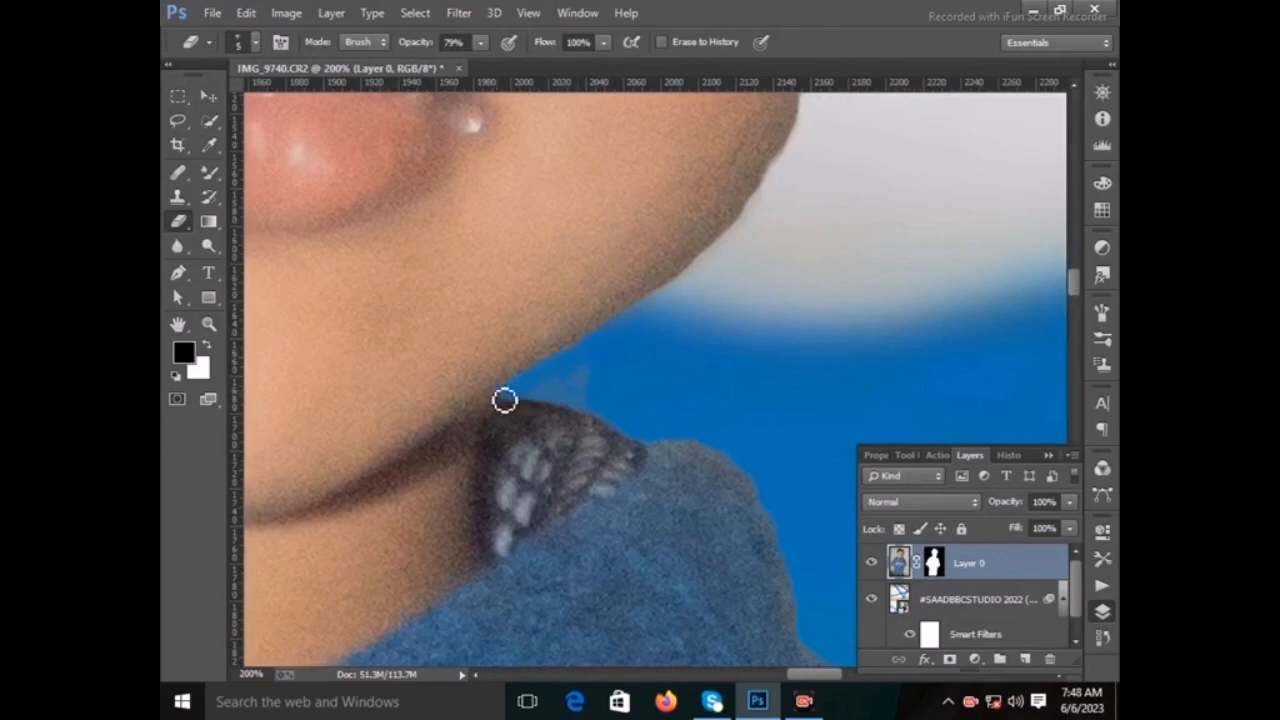
- Open Layer 0 in Liquify and push the hairline down over the forehead with the Forward Warp tool at brush size 500
{"action": "key", "text": "z"}
{"action": "key", "text": "ctrl+0"}
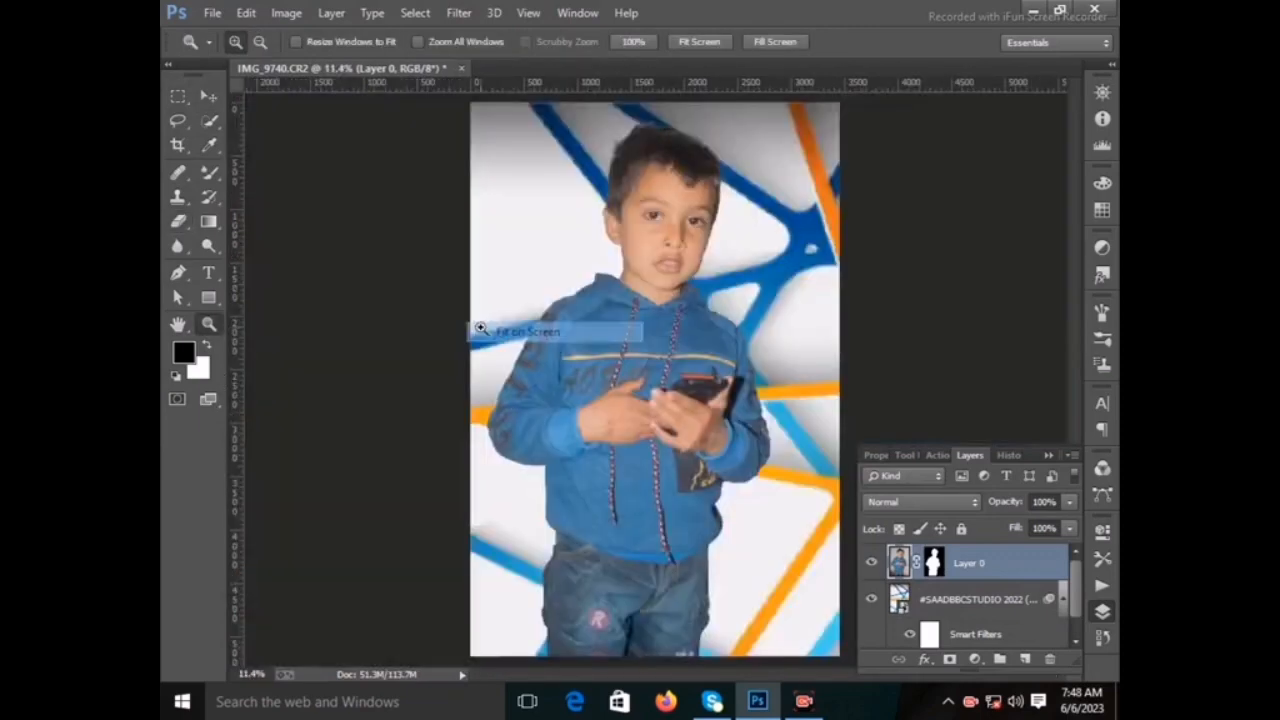
{"action": "left_click", "coordinate": [567, 318]}
{"action": "left_click", "coordinate": [567, 318]}
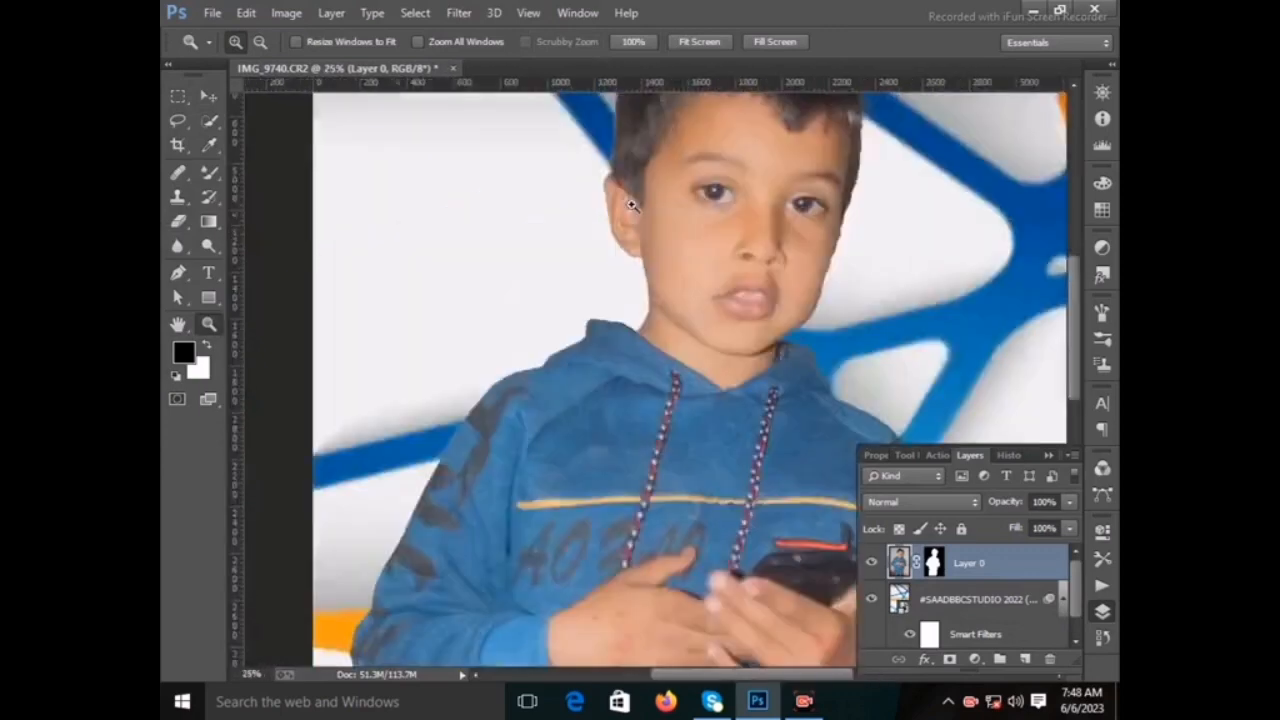
{"action": "scroll", "coordinate": [640, 380], "scroll_direction": "up", "scroll_amount": 2}
{"action": "left_click", "coordinate": [459, 12]}
{"action": "left_click", "coordinate": [478, 157]}
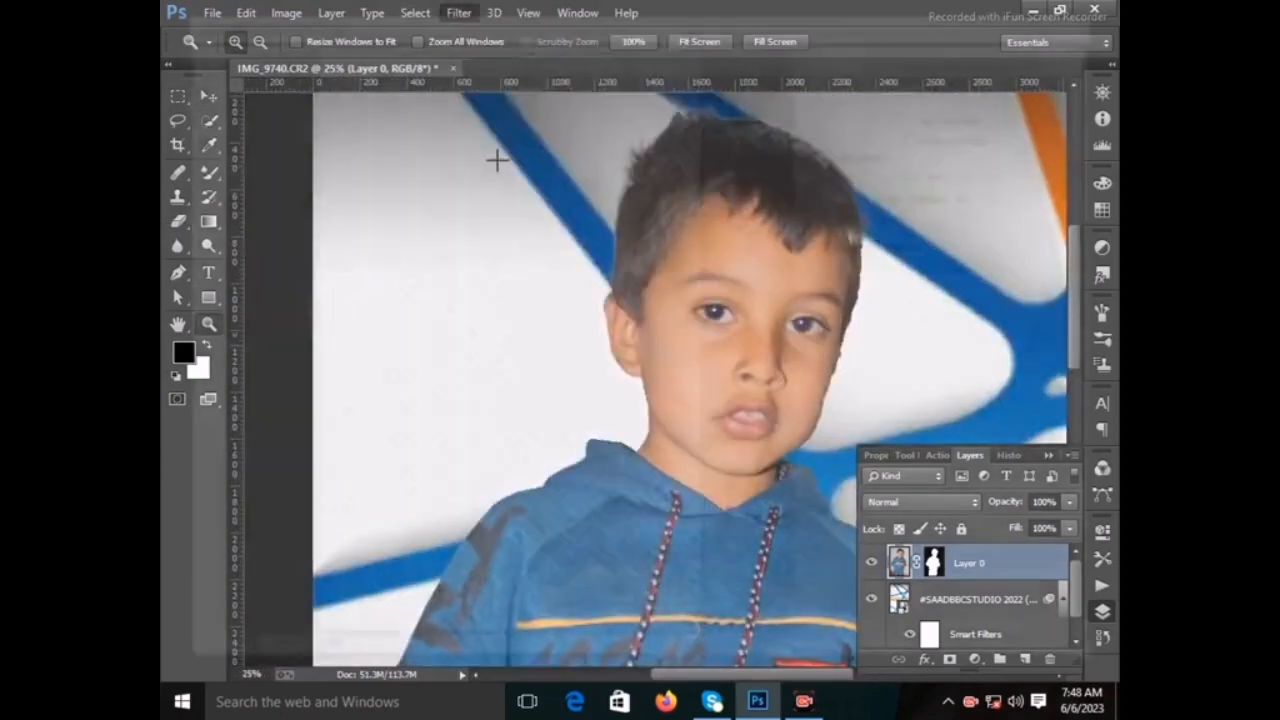
{"action": "left_click_drag", "start_coordinate": [426, 63], "coordinate": [603, 187]}
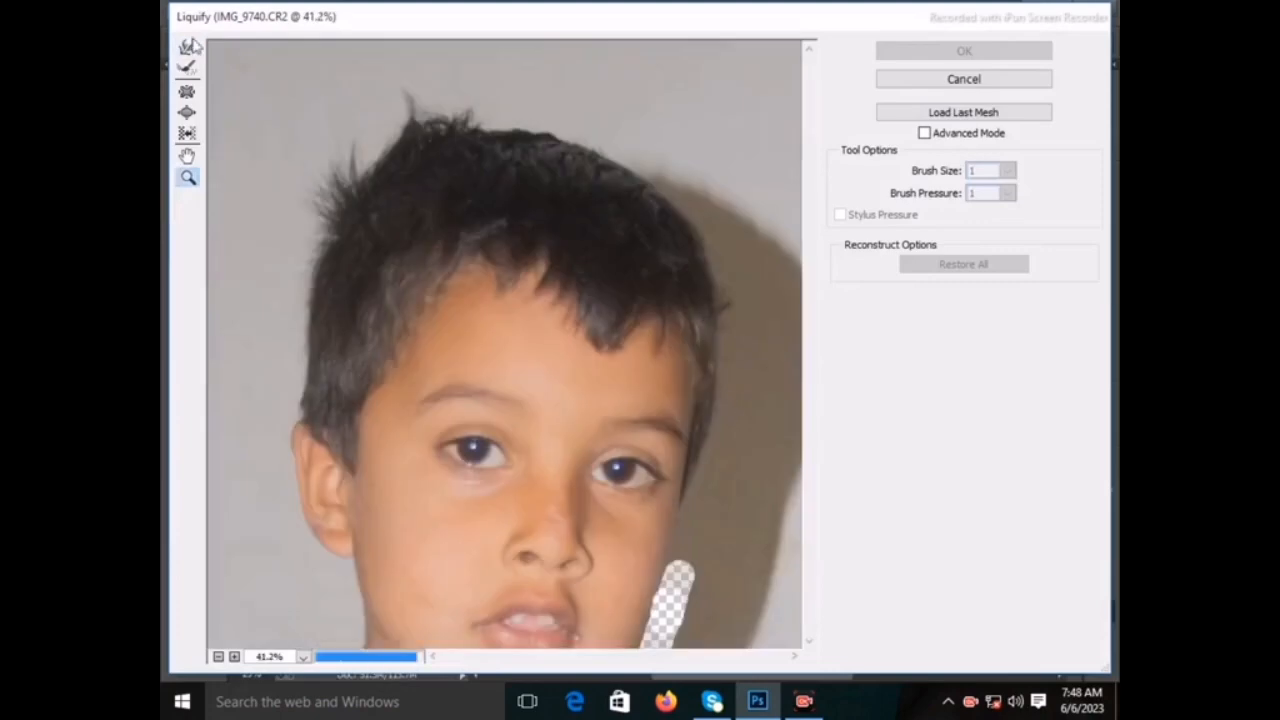
{"action": "left_click", "coordinate": [188, 47]}
{"action": "key", "text": "bracketright"}
{"action": "key", "text": "bracketright"}
{"action": "key", "text": "bracketright"}
{"action": "key", "text": "bracketright"}
{"action": "key", "text": "bracketright"}
{"action": "mouse_move", "coordinate": [477, 254]}
{"action": "left_mouse_down"}
{"action": "mouse_move", "coordinate": [450, 268]}
{"action": "mouse_move", "coordinate": [494, 262]}
{"action": "left_mouse_up"}
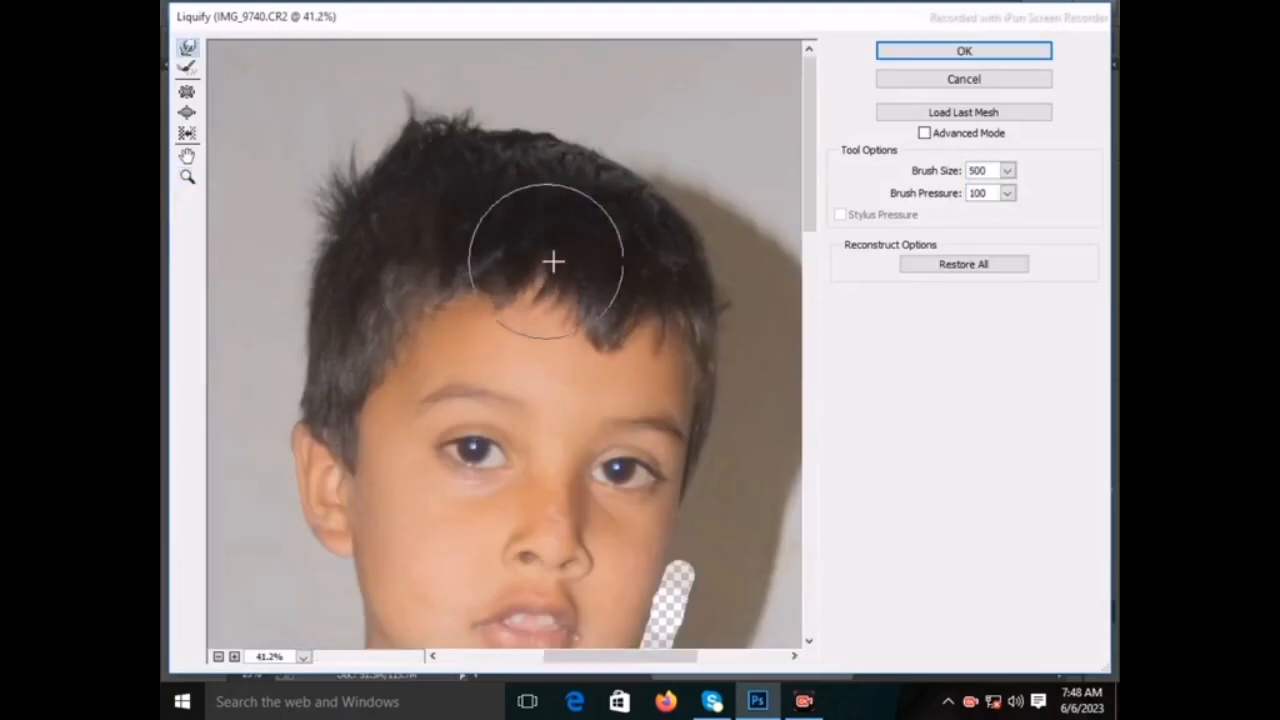
- Reshape the top and side outlines of the boy's hair with the Forward Warp brush at size 700
{"action": "key", "text": "bracketright"}
{"action": "key", "text": "bracketright"}
{"action": "left_click_drag", "start_coordinate": [682, 220], "coordinate": [692, 223]}
{"action": "left_click_drag", "start_coordinate": [454, 115], "coordinate": [450, 130]}
{"action": "left_click_drag", "start_coordinate": [367, 130], "coordinate": [360, 150]}
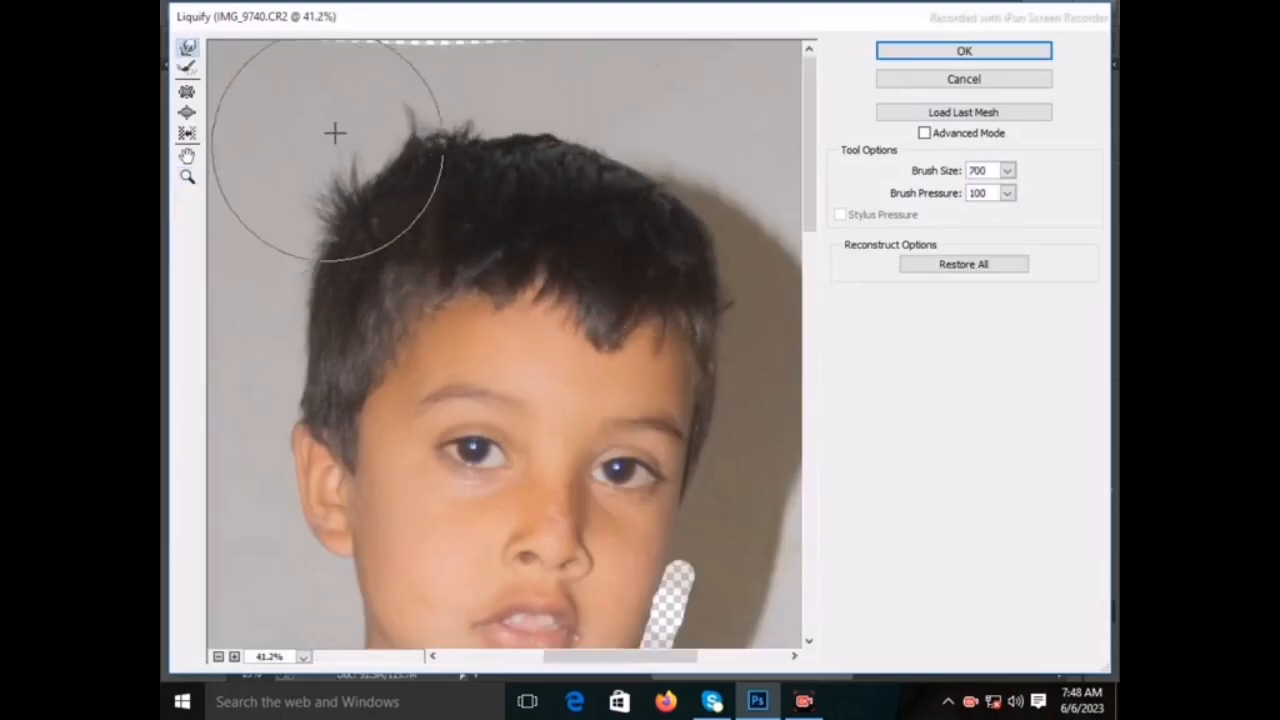
- Reduce the warp brush size to 200, touch up the hair near the temple, and apply the Liquify changes
{"action": "key", "text": "bracketleft"}
{"action": "key", "text": "bracketleft"}
{"action": "key", "text": "bracketleft"}
{"action": "key", "text": "bracketleft"}
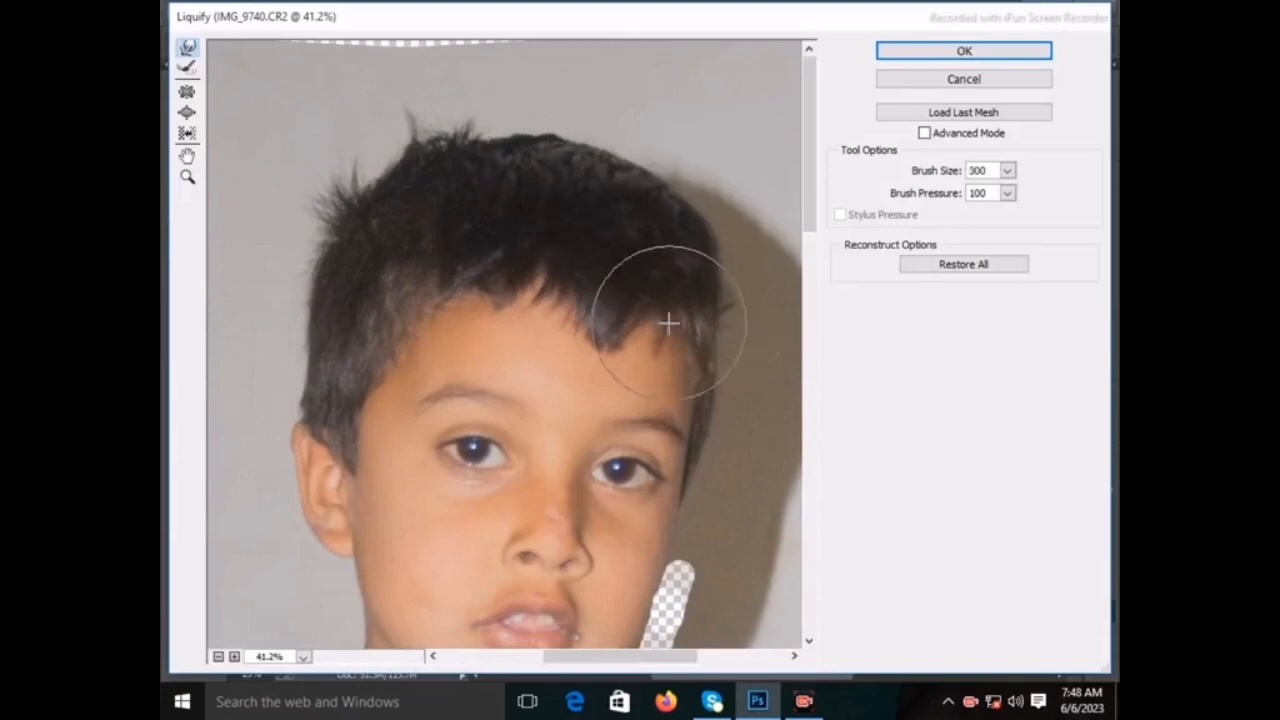
{"action": "key", "text": "bracketleft"}
{"action": "left_click", "coordinate": [378, 401]}
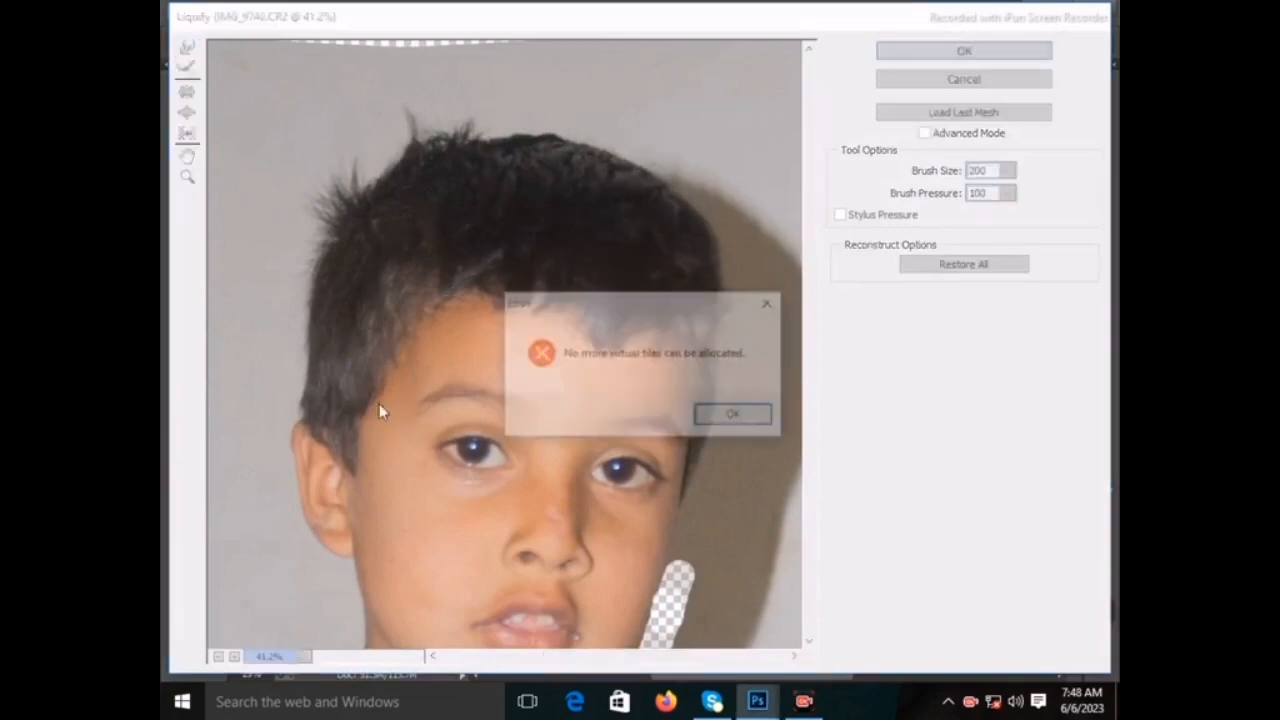
{"action": "left_click", "coordinate": [708, 414]}
{"action": "key", "text": "Return"}
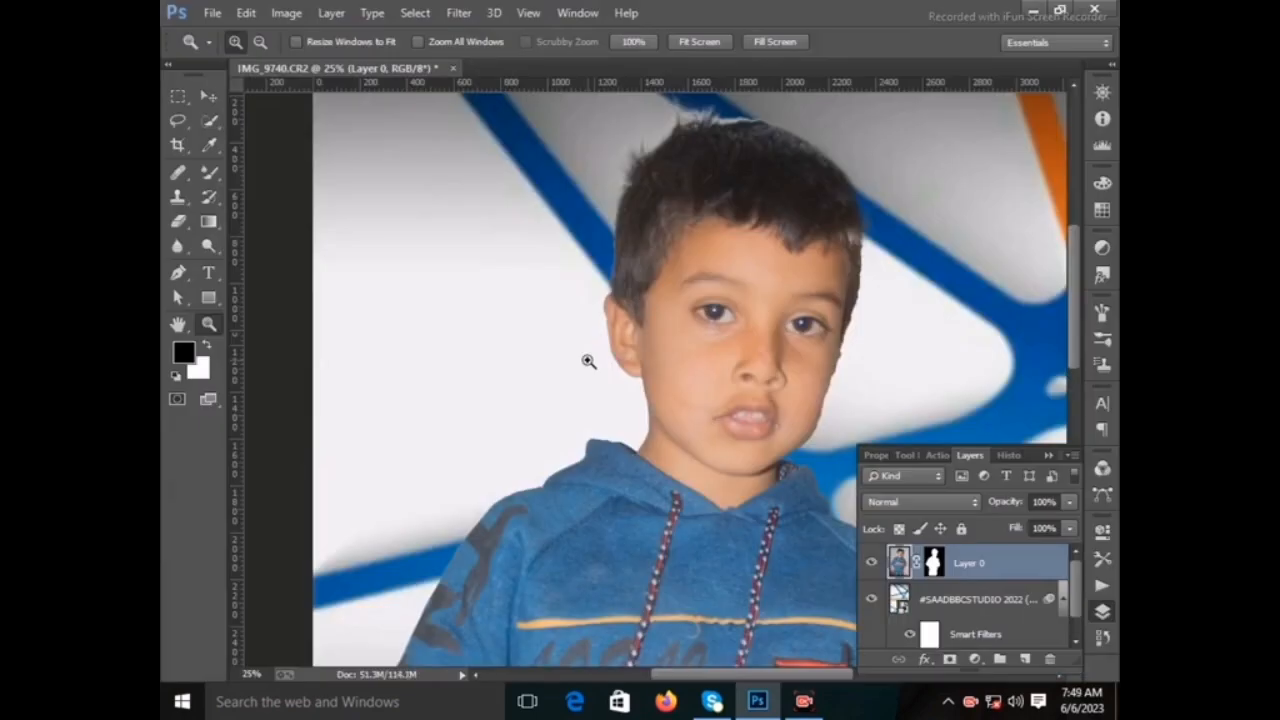
- Apply the Camera Raw filter to Layer 0 with Whites at -43 and Blacks at -18
{"action": "left_click", "coordinate": [579, 360], "text": "alt"}
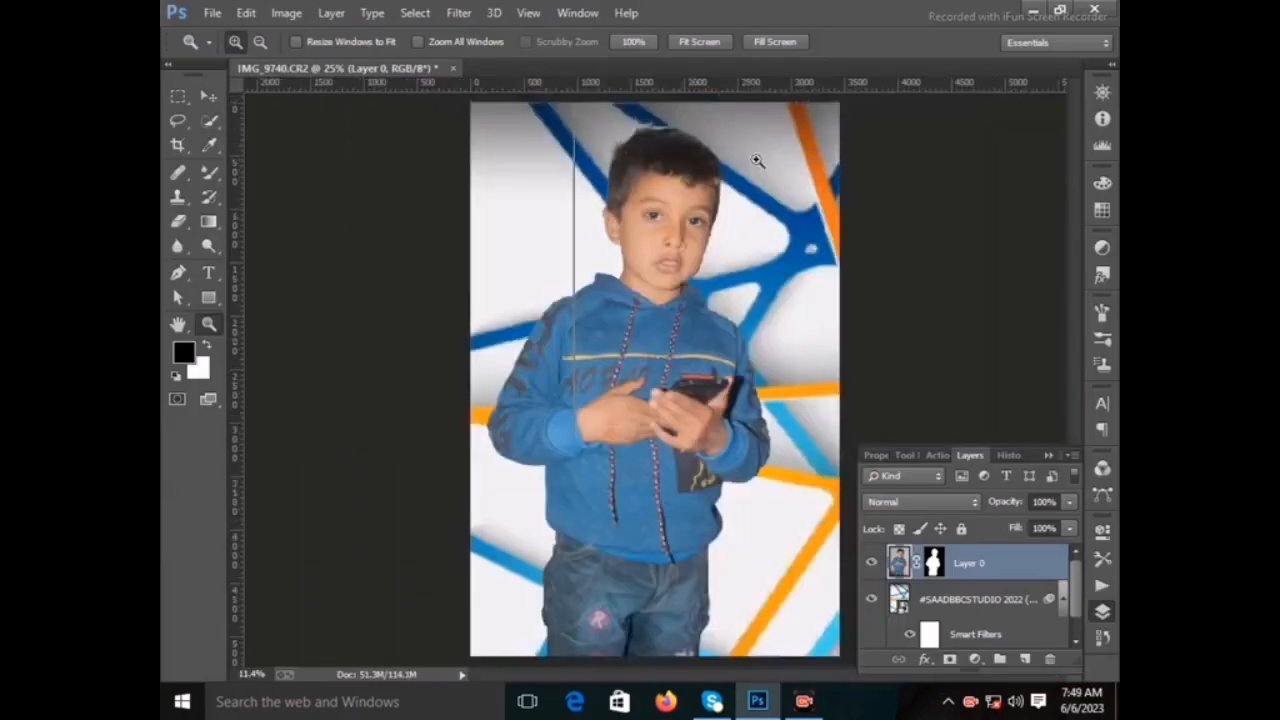
{"action": "scroll", "coordinate": [650, 340], "scroll_direction": "down", "scroll_amount": 2}
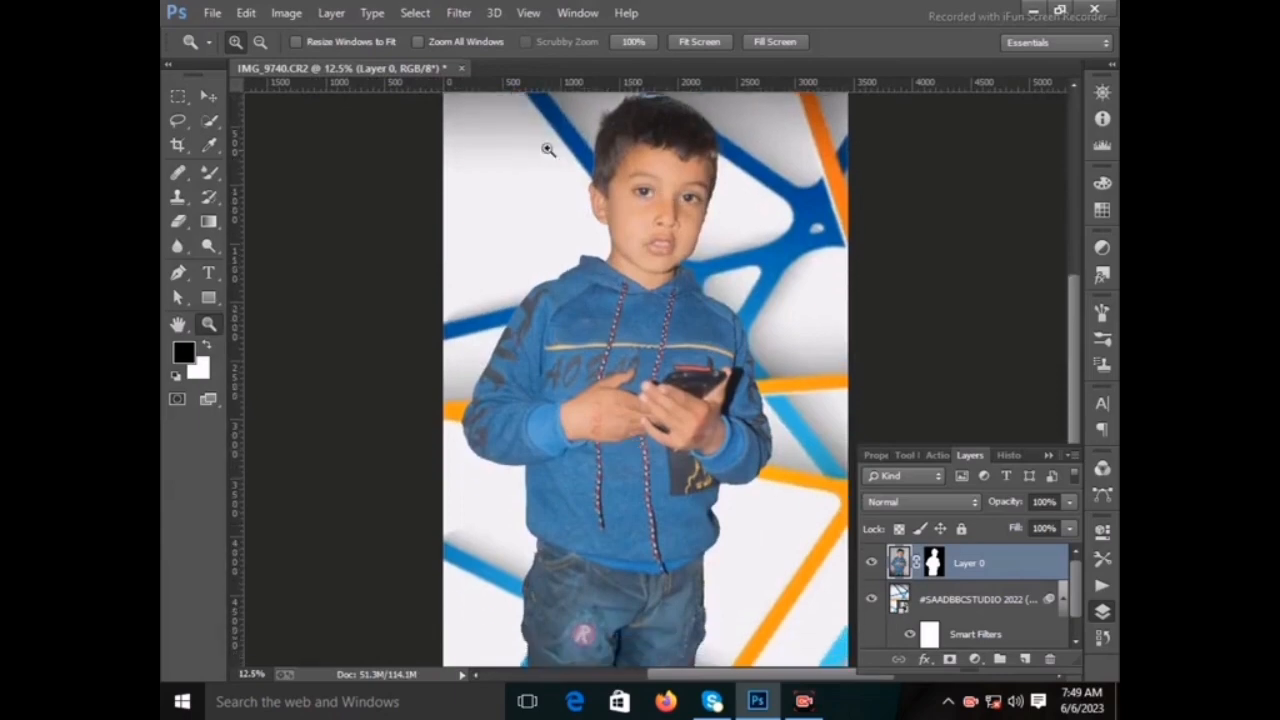
{"action": "left_click", "coordinate": [459, 12]}
{"action": "left_click", "coordinate": [486, 88]}
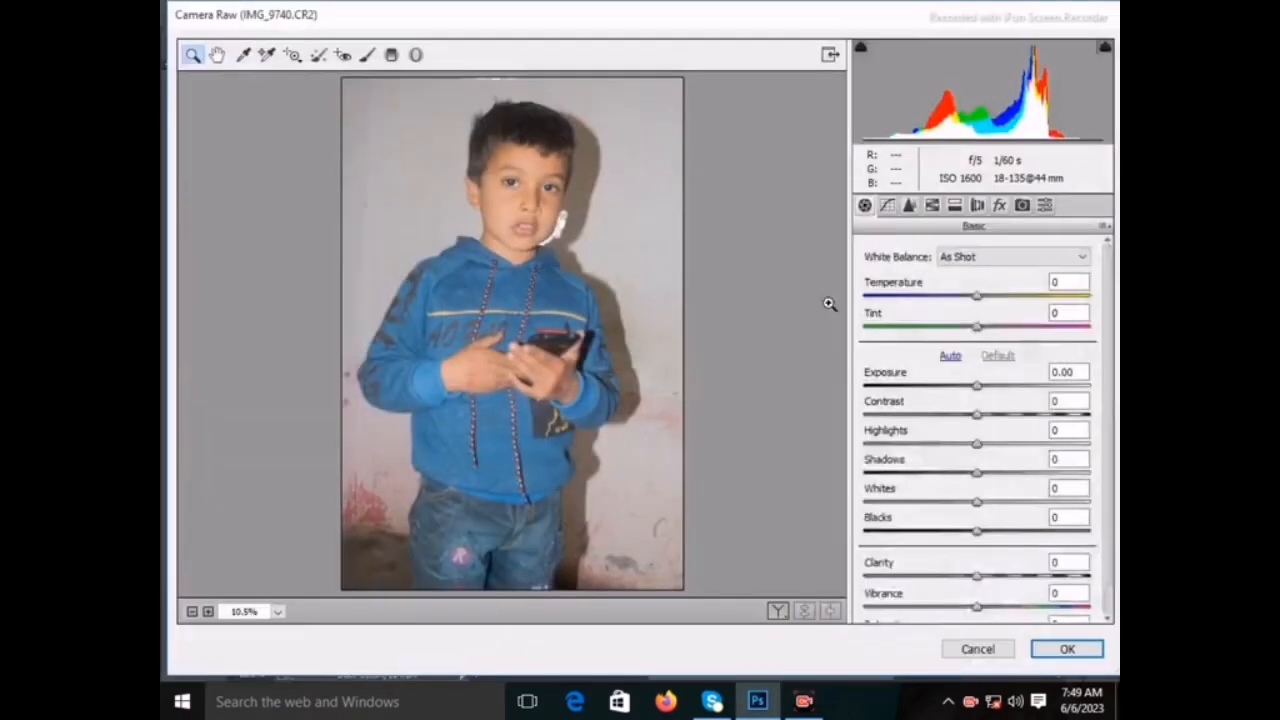
{"action": "left_click", "coordinate": [932, 206]}
{"action": "left_click_drag", "start_coordinate": [982, 369], "coordinate": [1015, 340]}
{"action": "left_click", "coordinate": [916, 277]}
{"action": "left_click", "coordinate": [864, 205]}
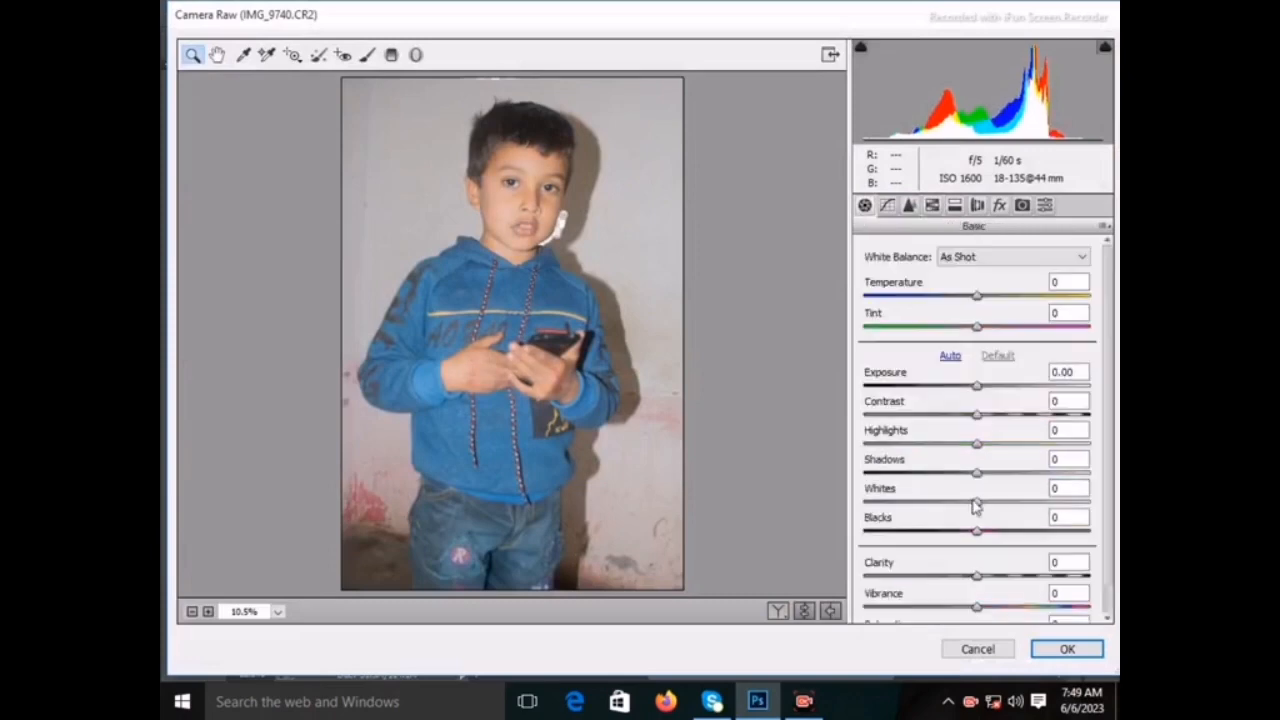
{"action": "left_click_drag", "start_coordinate": [977, 501], "coordinate": [928, 502]}
{"action": "left_click_drag", "start_coordinate": [977, 530], "coordinate": [932, 527]}
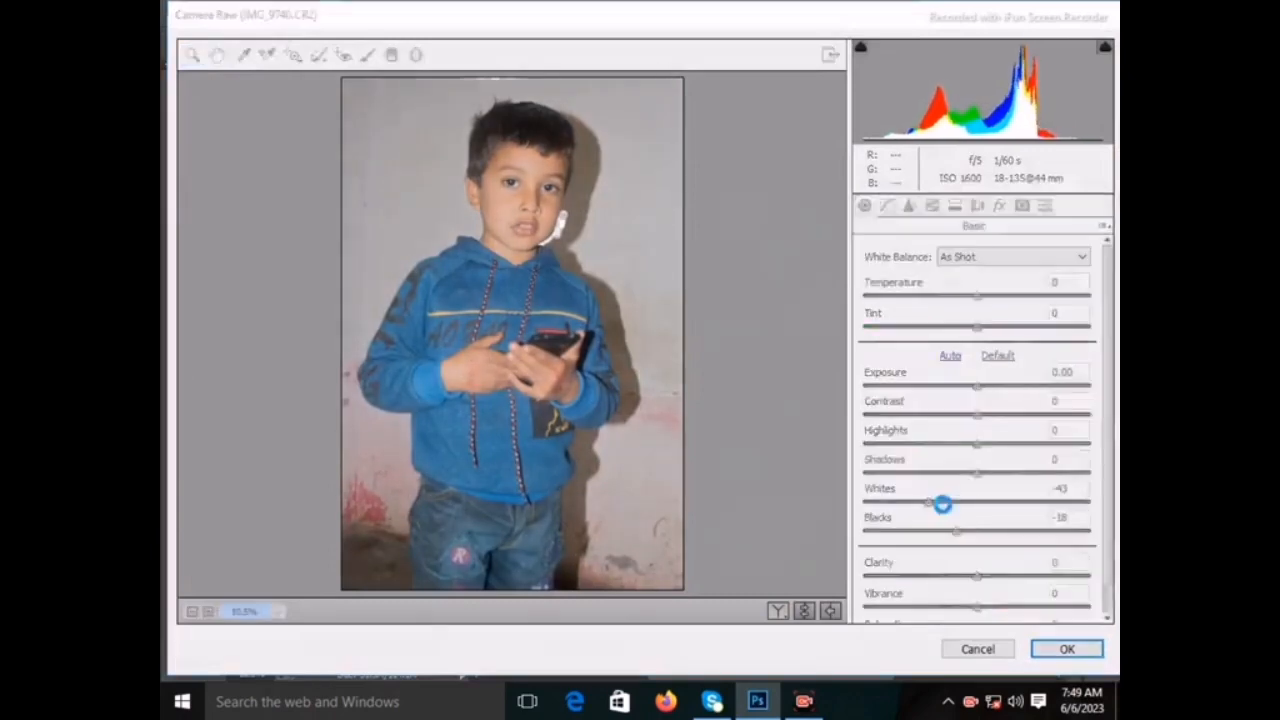
{"action": "key", "text": "Return"}
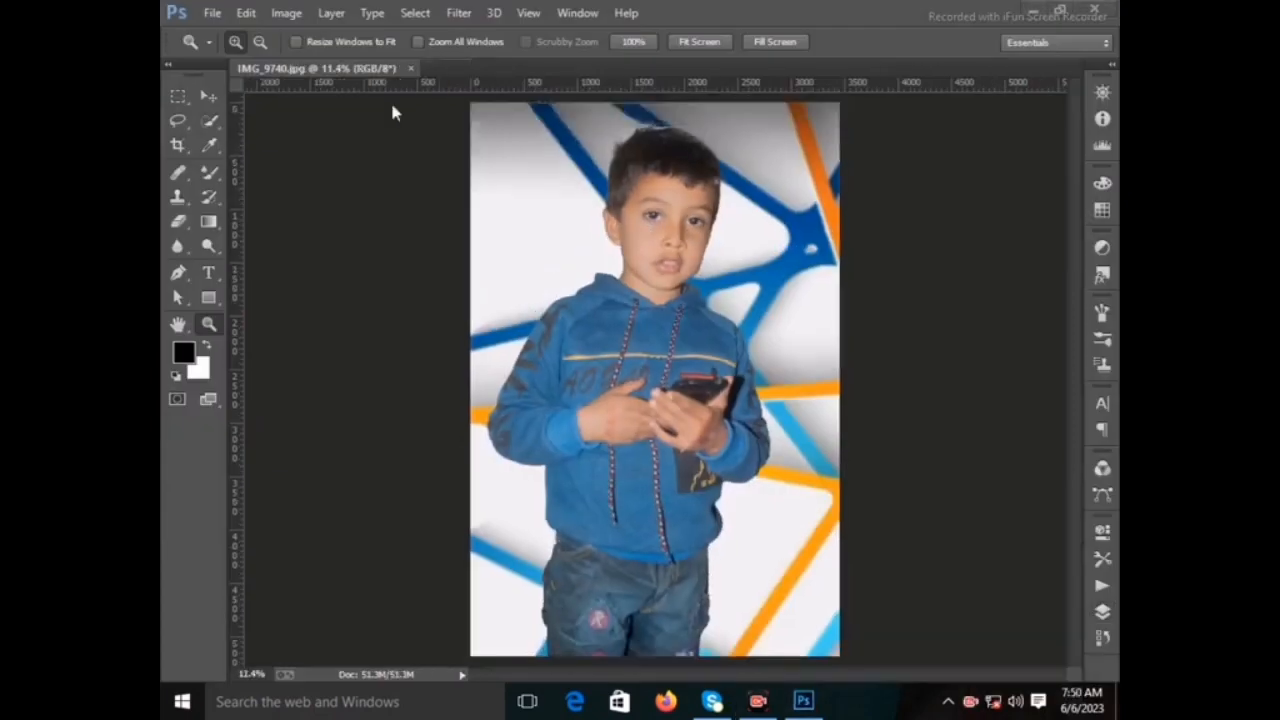
- Open the flattened IMG_9740.jpg in the Camera Raw filter, try several colour presets, and choose the DARK MOODY EFFECT preset
{"action": "left_click", "coordinate": [459, 13]}
{"action": "left_click", "coordinate": [464, 121]}
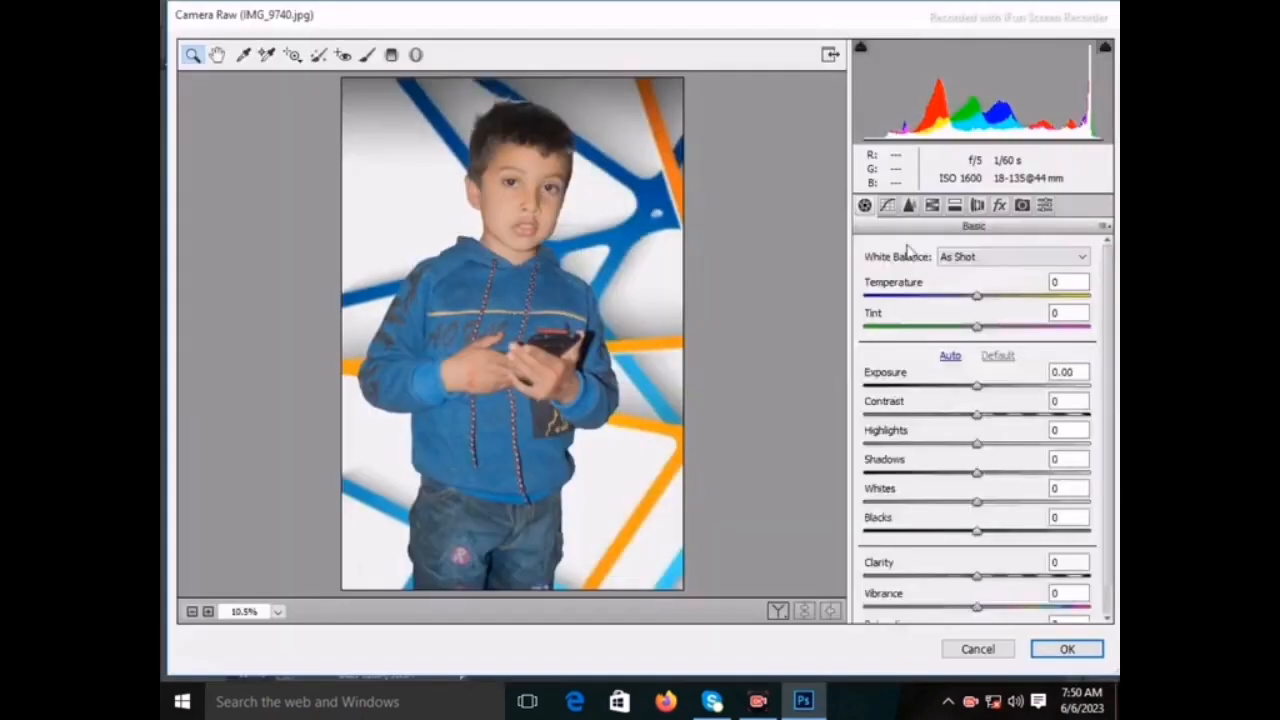
{"action": "left_click", "coordinate": [1043, 205]}
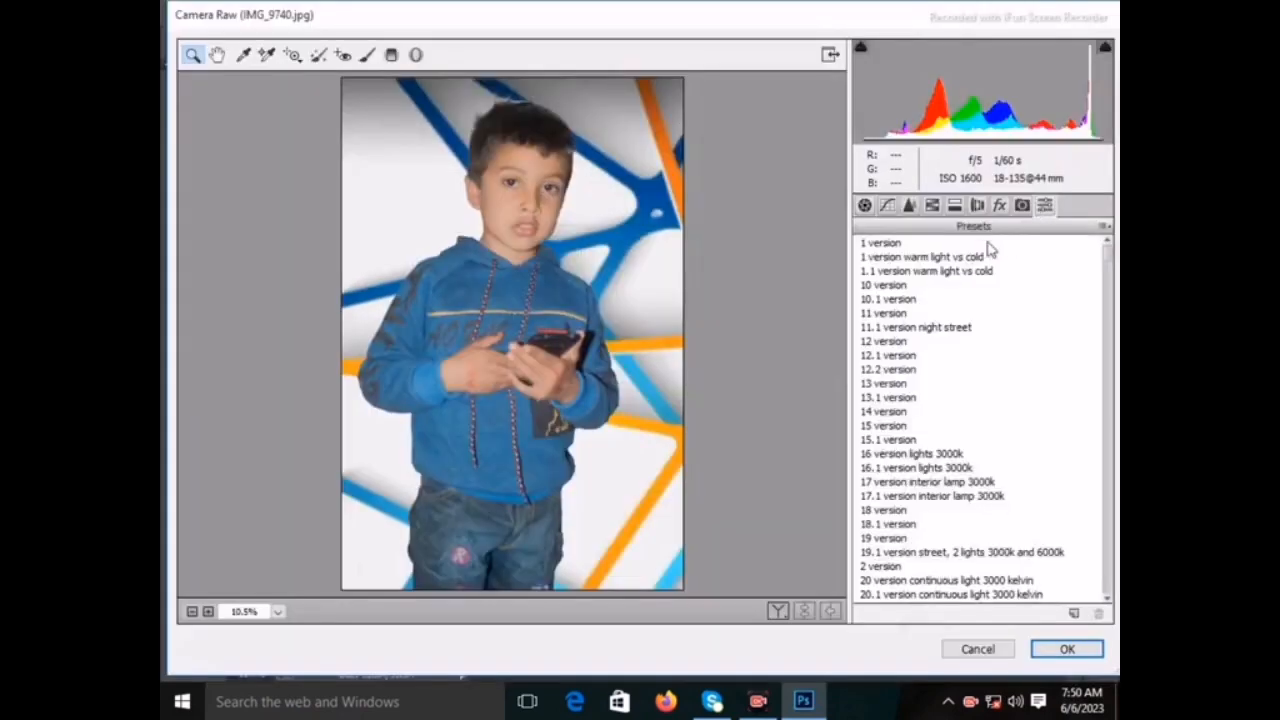
{"action": "left_click", "coordinate": [886, 243]}
{"action": "left_click", "coordinate": [886, 258]}
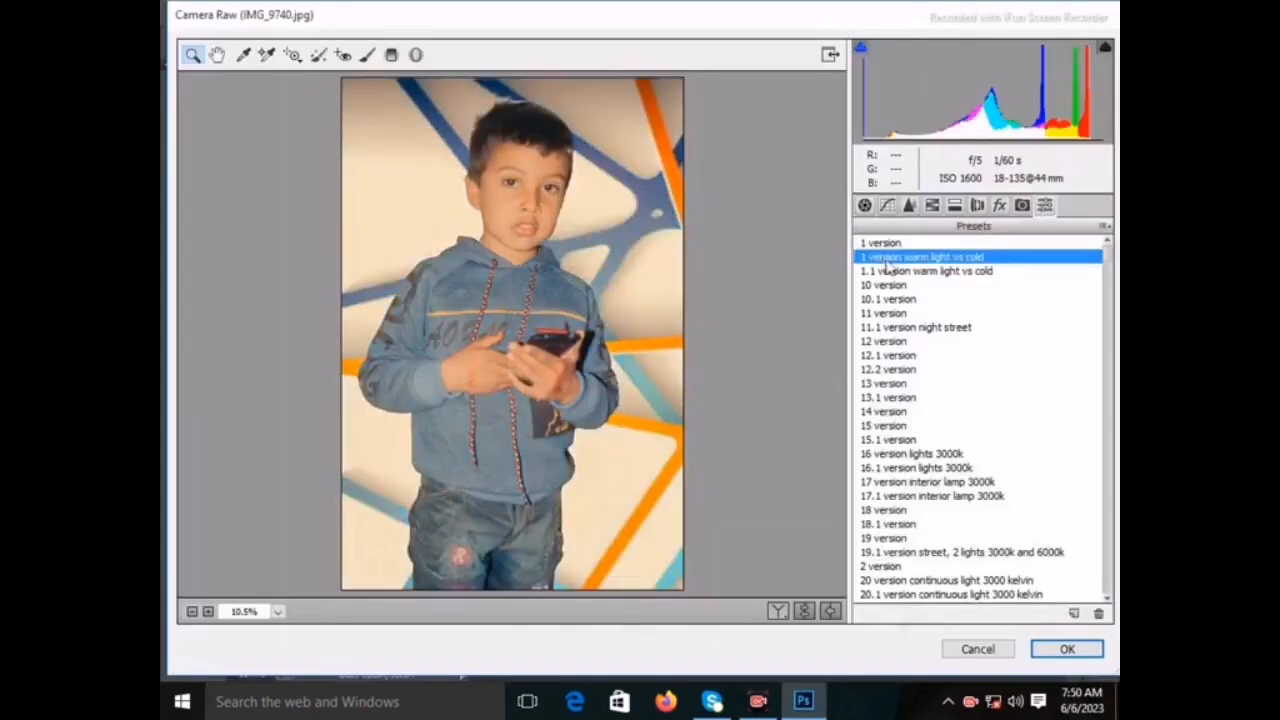
{"action": "left_click", "coordinate": [896, 284]}
{"action": "scroll", "coordinate": [893, 292], "scroll_direction": "down", "scroll_amount": 9}
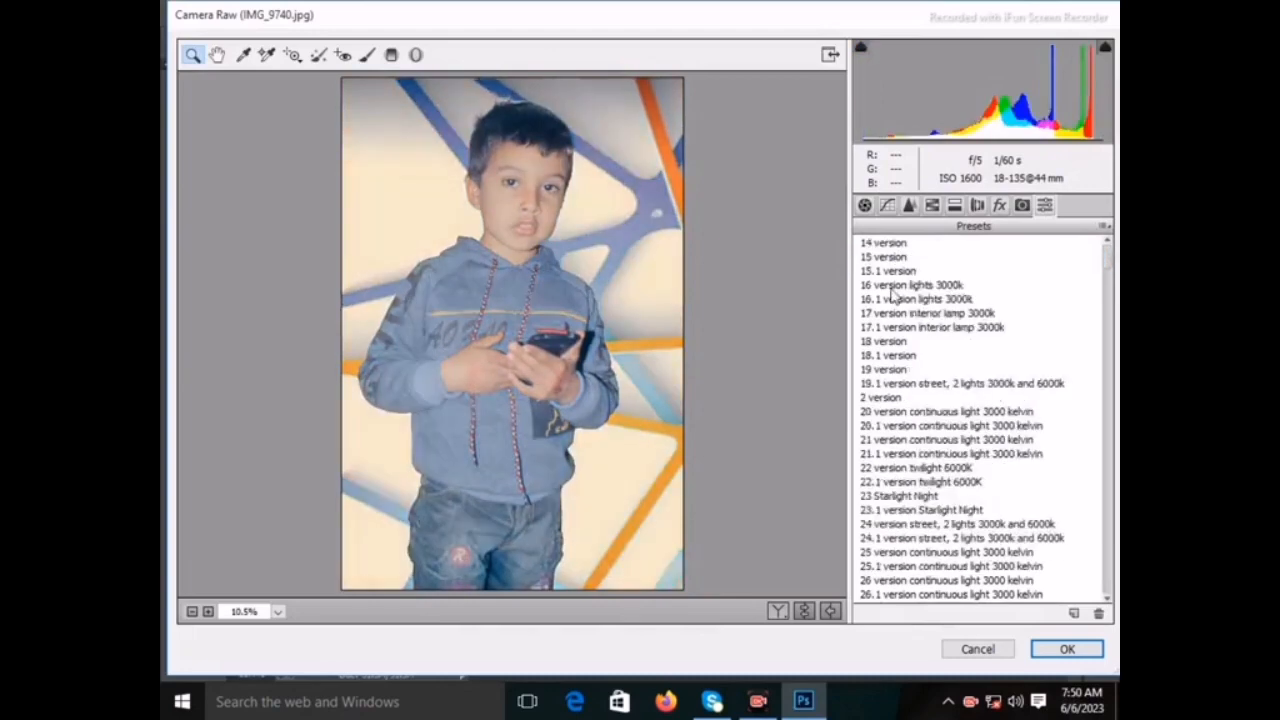
{"action": "left_click", "coordinate": [893, 299]}
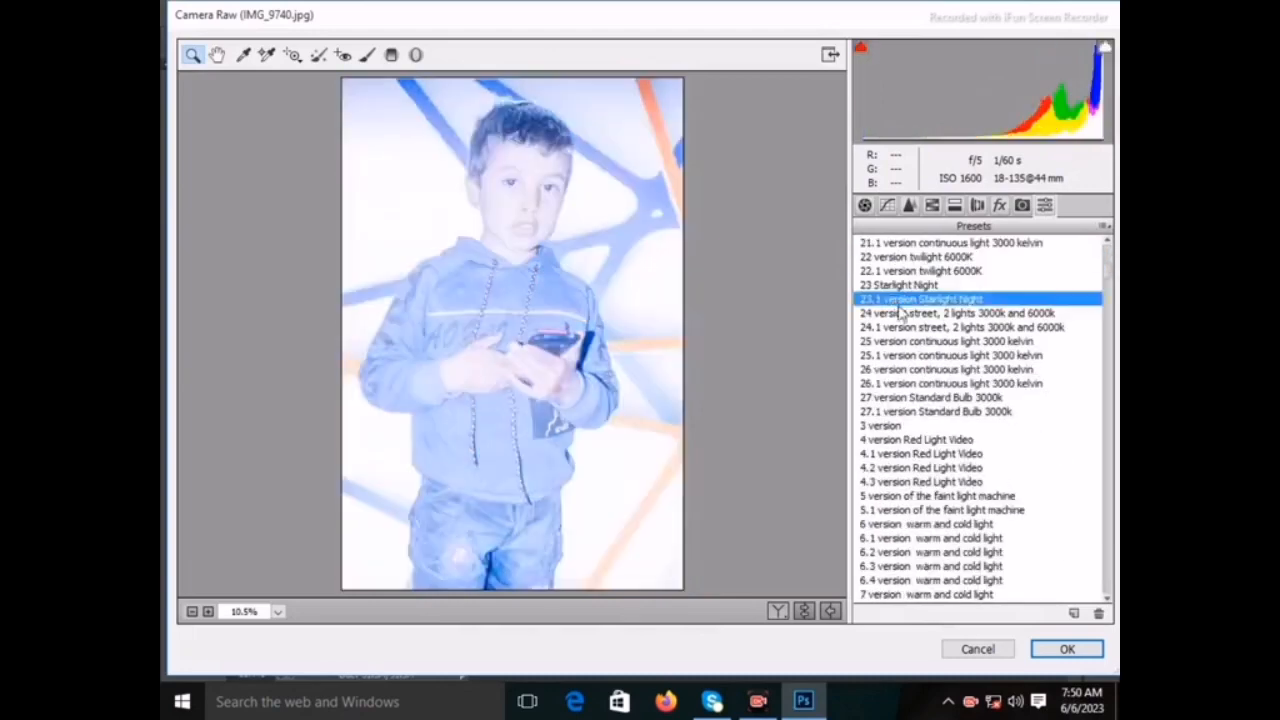
{"action": "scroll", "coordinate": [900, 314], "scroll_direction": "down", "scroll_amount": 8}
{"action": "scroll", "coordinate": [900, 314], "scroll_direction": "down", "scroll_amount": 3}
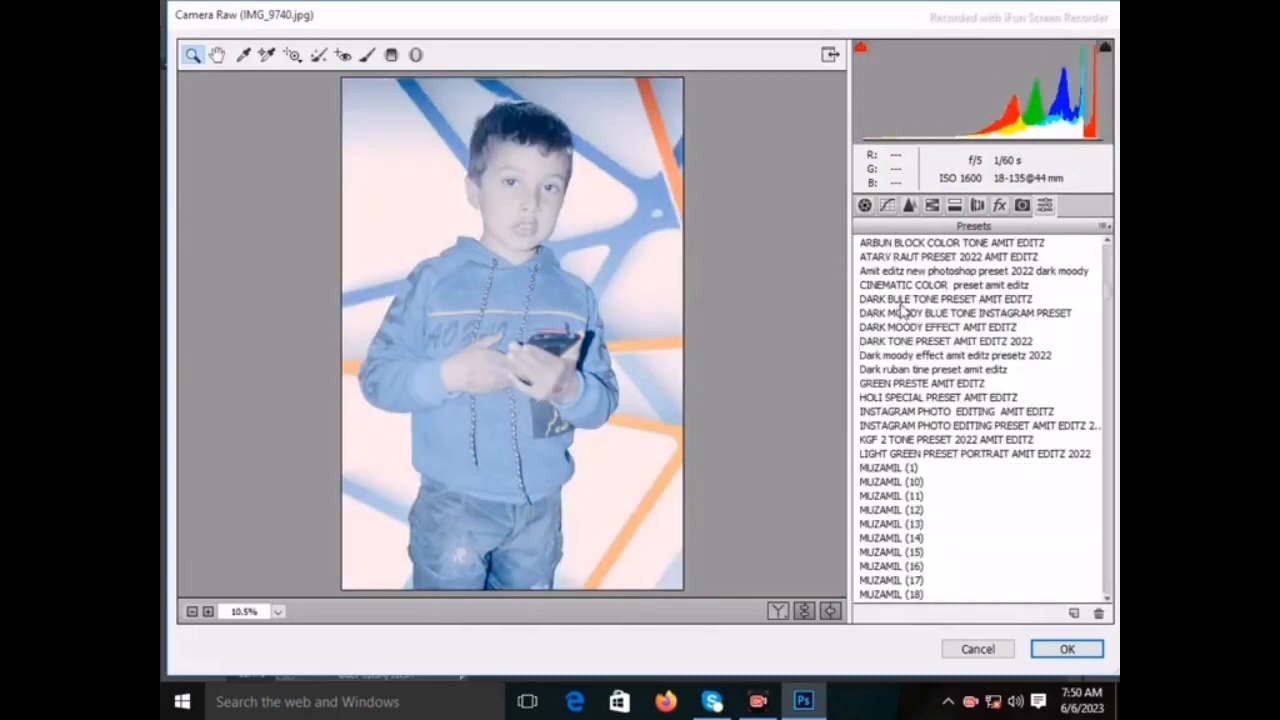
{"action": "left_click", "coordinate": [908, 314]}
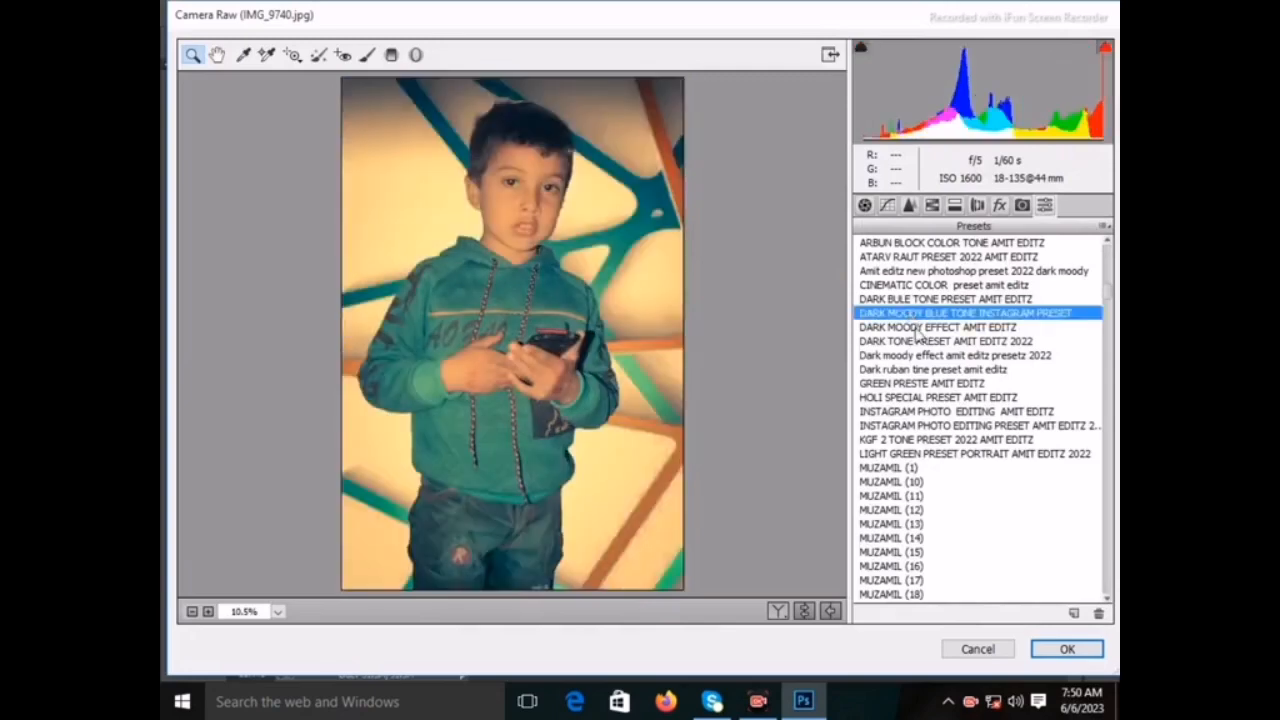
{"action": "left_click", "coordinate": [916, 329]}
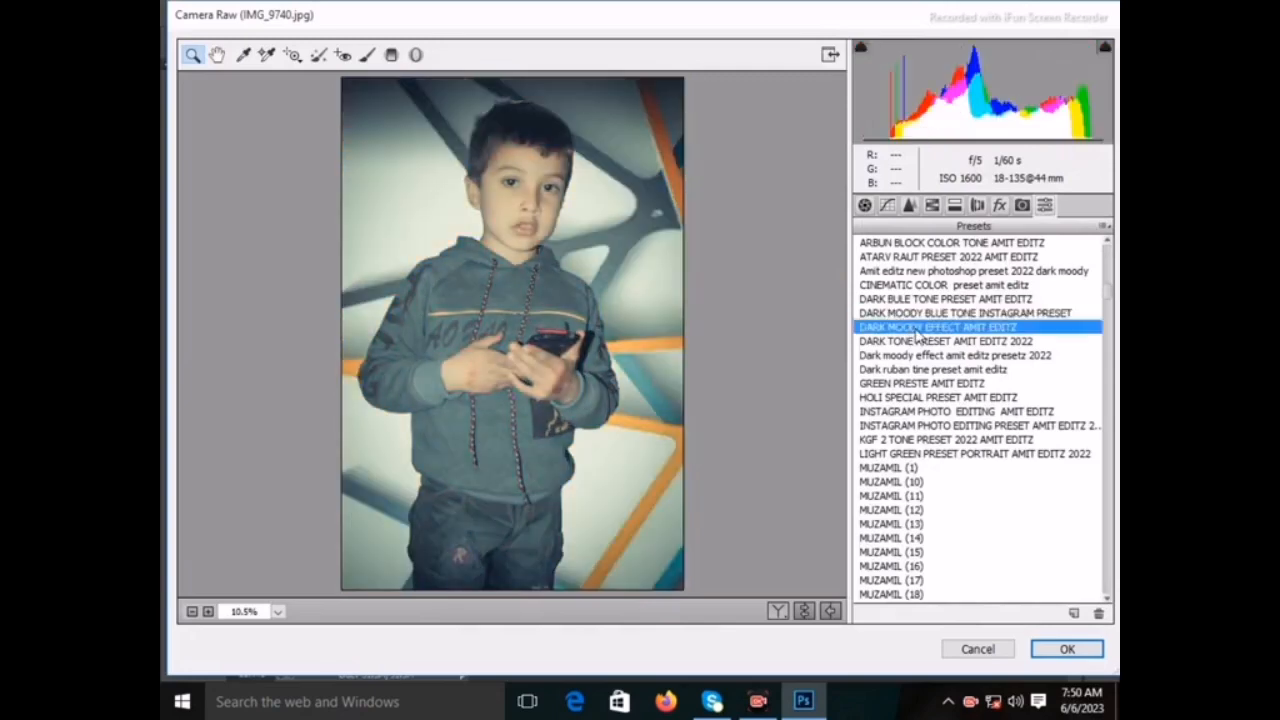
- Set the Blue Primary saturation to +68 and raise the Red Primary saturation in the camera calibration
{"action": "left_click", "coordinate": [932, 206]}
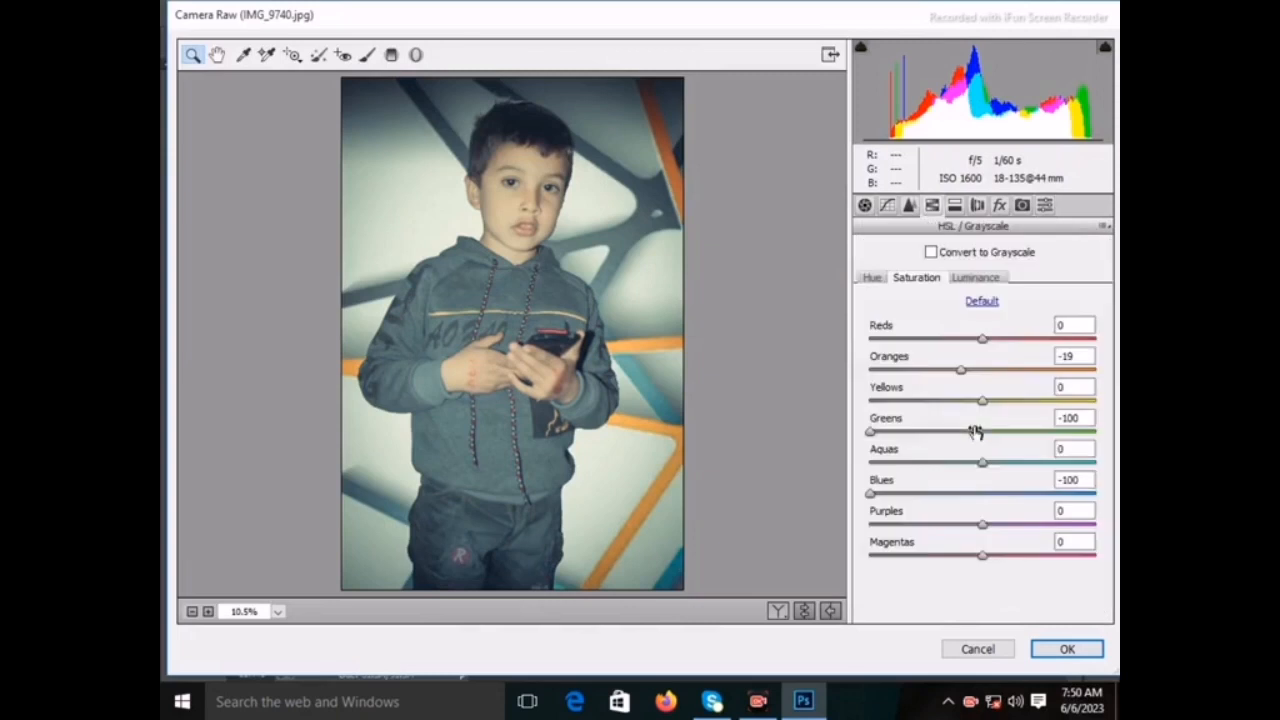
{"action": "mouse_move", "coordinate": [982, 462]}
{"action": "left_mouse_down"}
{"action": "mouse_move", "coordinate": [948, 459]}
{"action": "mouse_move", "coordinate": [972, 463]}
{"action": "left_mouse_up"}
{"action": "left_click", "coordinate": [1022, 205]}
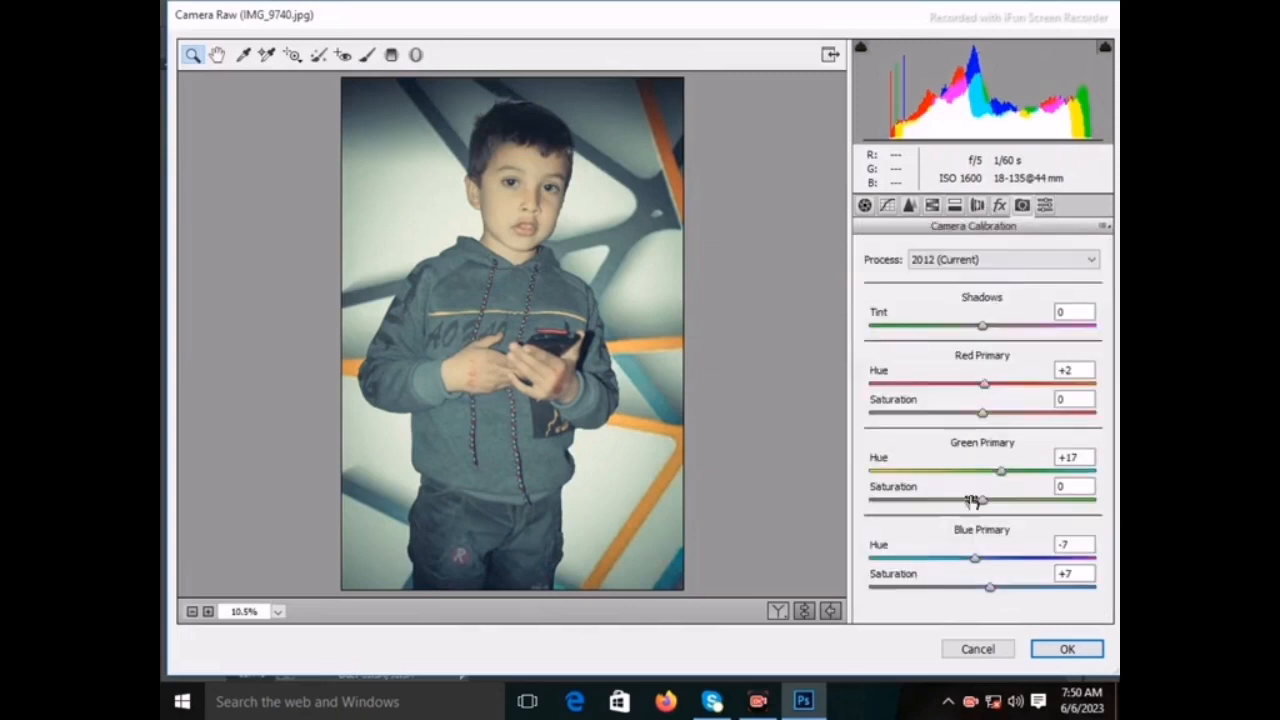
{"action": "left_click_drag", "start_coordinate": [968, 587], "coordinate": [1068, 596]}
{"action": "mouse_move", "coordinate": [985, 417]}
{"action": "left_mouse_down"}
{"action": "mouse_move", "coordinate": [914, 414]}
{"action": "mouse_move", "coordinate": [1030, 430]}
{"action": "mouse_move", "coordinate": [1001, 430]}
{"action": "left_mouse_up"}
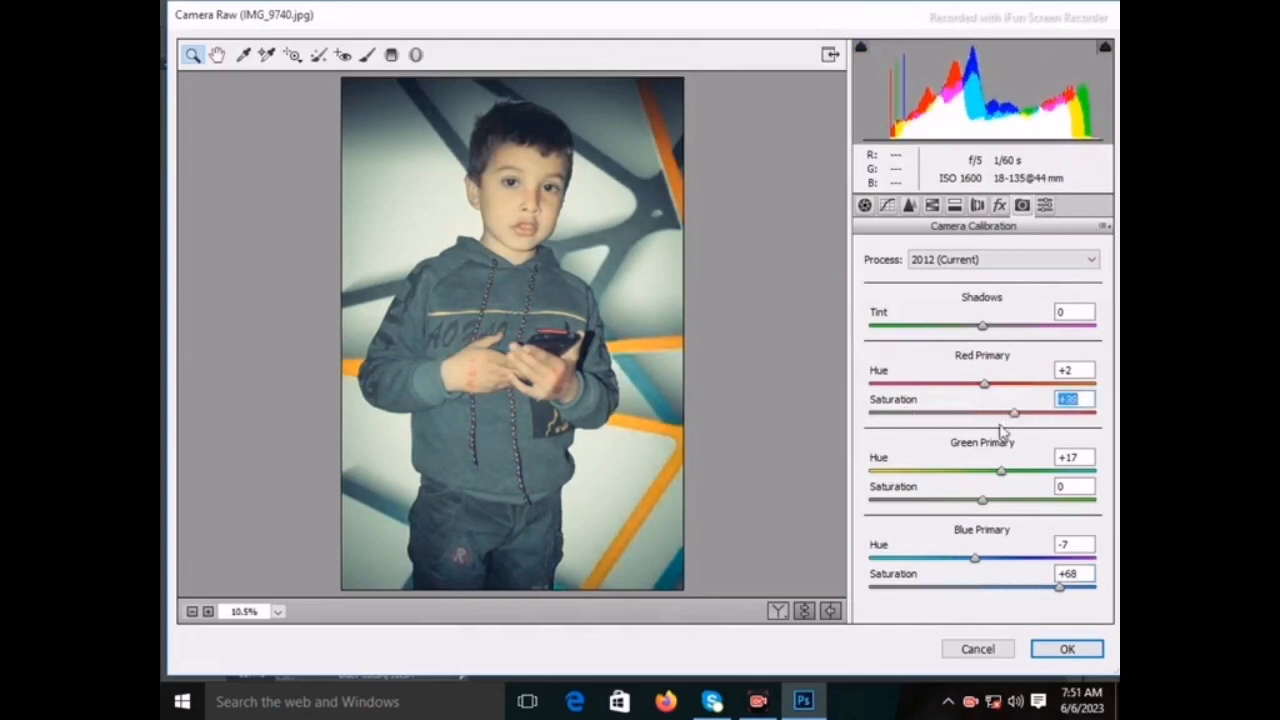
- Set the luminance of Oranges to +63 and Reds to +15, and apply the Camera Raw grading
{"action": "left_click", "coordinate": [932, 206]}
{"action": "left_click_drag", "start_coordinate": [962, 369], "coordinate": [1053, 369]}
{"action": "left_click", "coordinate": [972, 279]}
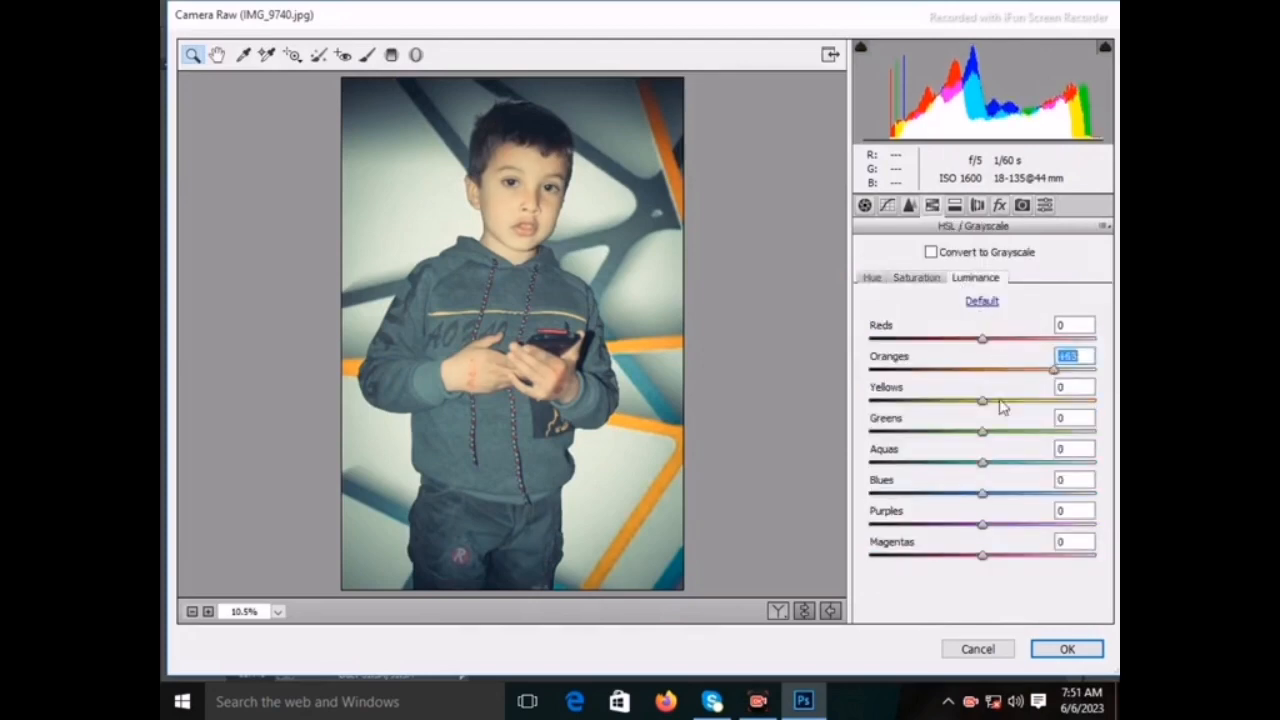
{"action": "left_click_drag", "start_coordinate": [982, 340], "coordinate": [999, 340]}
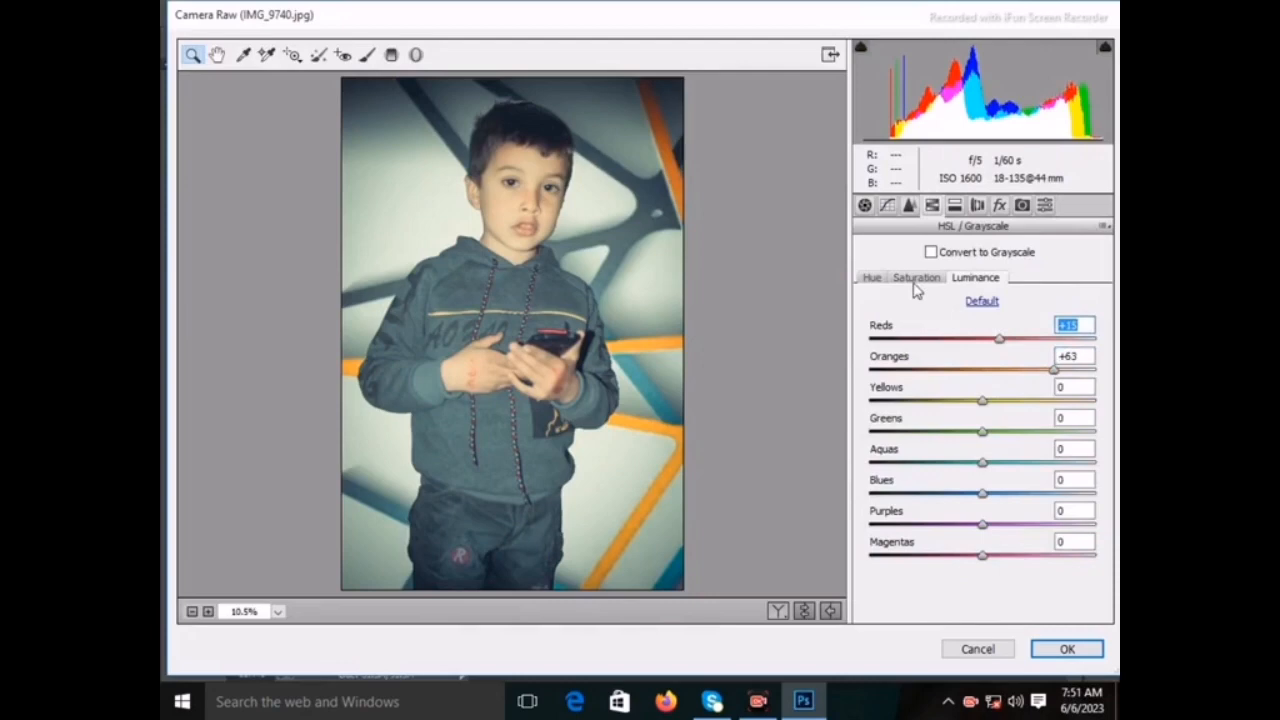
{"action": "key", "text": "Return"}
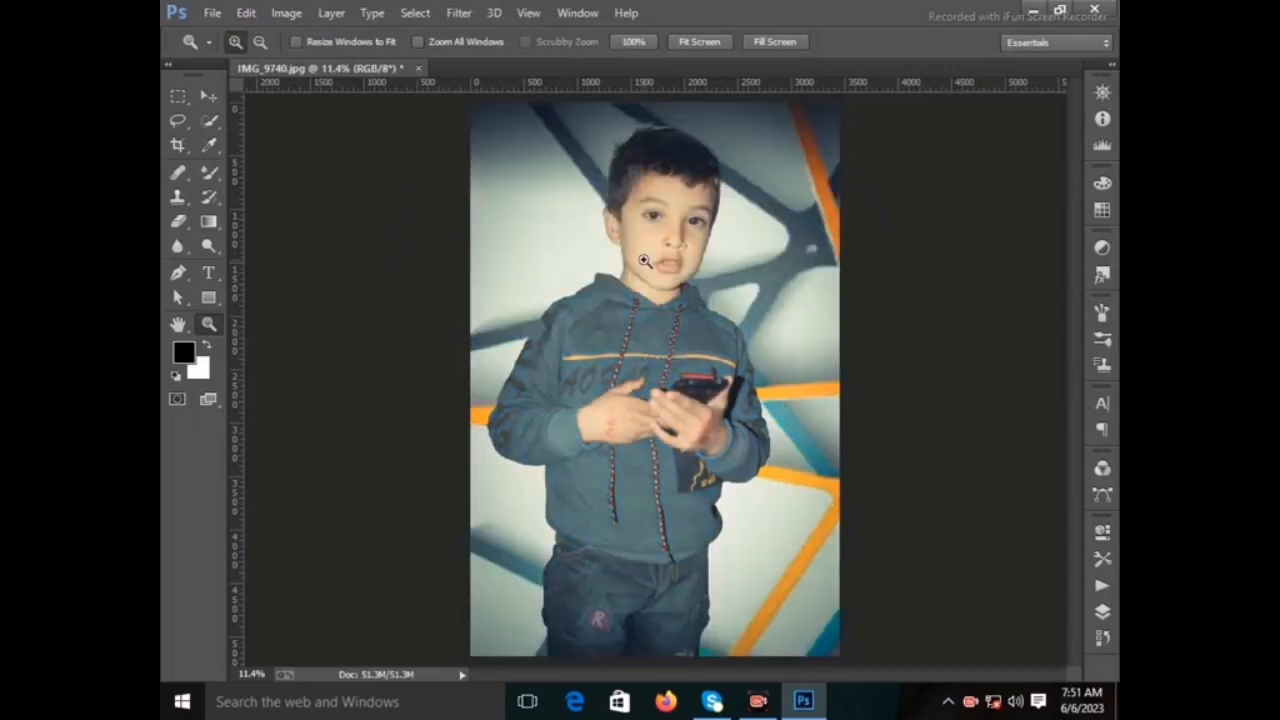
- Smooth the skin on the boy's cheeks using a reduced Mixer Brush with Wet at 19%
{"action": "left_click", "coordinate": [645, 261]}
{"action": "left_click", "coordinate": [645, 262]}
{"action": "left_click", "coordinate": [645, 262]}
{"action": "left_click", "coordinate": [646, 272]}
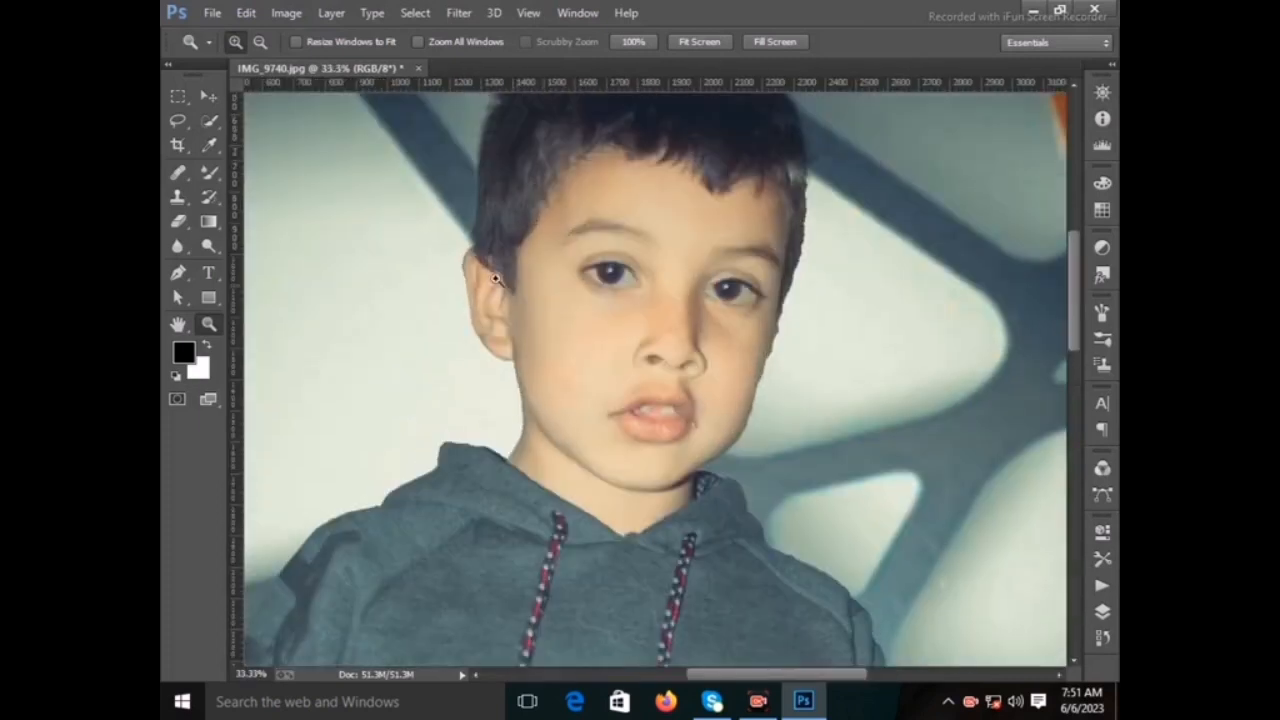
{"action": "left_click", "coordinate": [210, 173]}
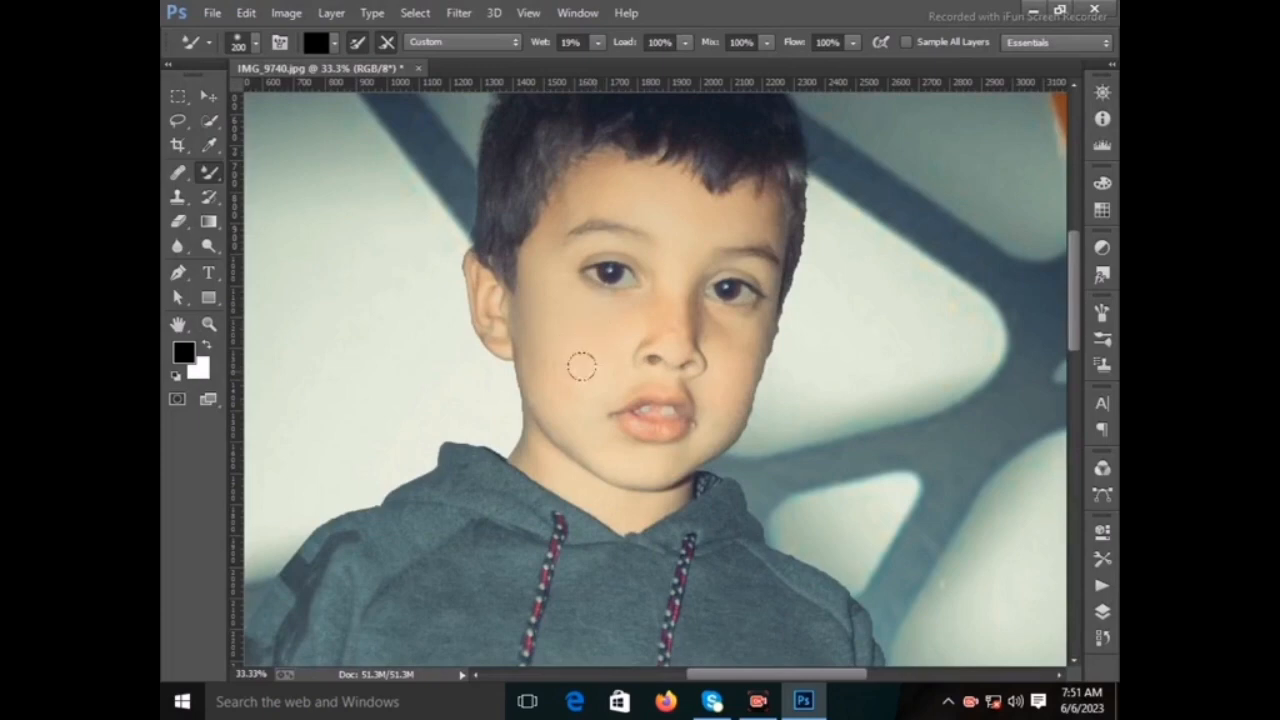
{"action": "key", "text": "bracketleft"}
{"action": "key", "text": "bracketleft"}
{"action": "key", "text": "bracketleft"}
{"action": "key", "text": "bracketleft"}
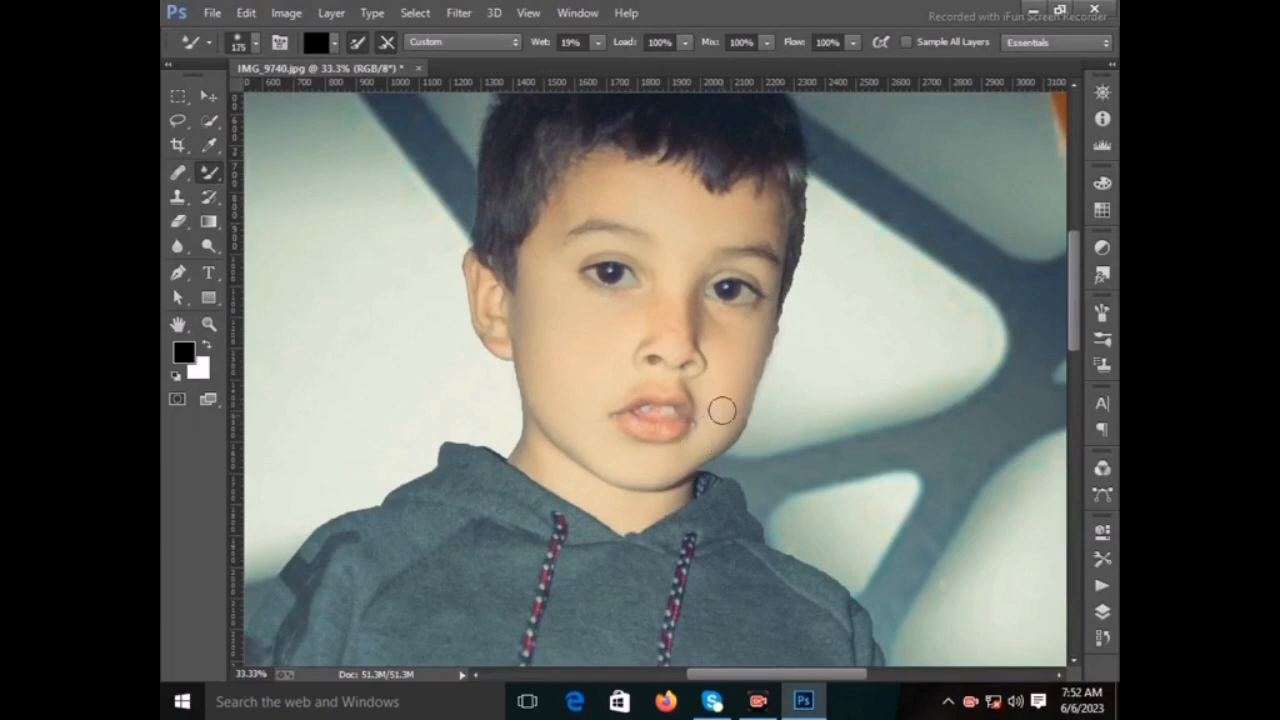
- Smooth the skin on the boy's nose, around the mouth and on the forehead with the Mixer Brush, resizing the brush to suit each area
{"action": "mouse_move", "coordinate": [684, 304]}
{"action": "left_mouse_down"}
{"action": "mouse_move", "coordinate": [683, 334]}
{"action": "mouse_move", "coordinate": [663, 338]}
{"action": "left_mouse_up"}
{"action": "key", "text": "bracketleft"}
{"action": "key", "text": "bracketleft"}
{"action": "key", "text": "bracketleft"}
{"action": "scroll", "coordinate": [627, 427], "scroll_direction": "up", "scroll_amount": 3}
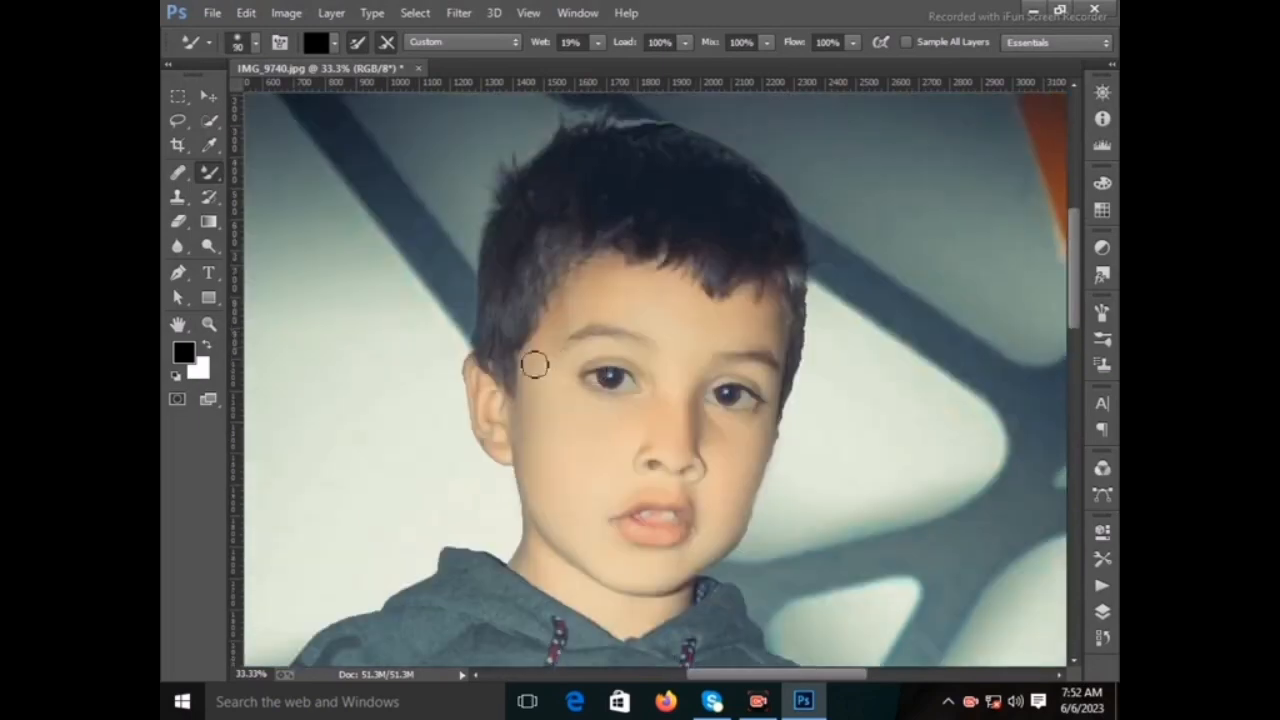
{"action": "key", "text": "bracketright"}
{"action": "key", "text": "bracketright"}
{"action": "key", "text": "bracketright"}
{"action": "key", "text": "bracketright"}
{"action": "key", "text": "bracketright"}
{"action": "scroll", "coordinate": [480, 400], "scroll_direction": "down", "scroll_amount": 2}
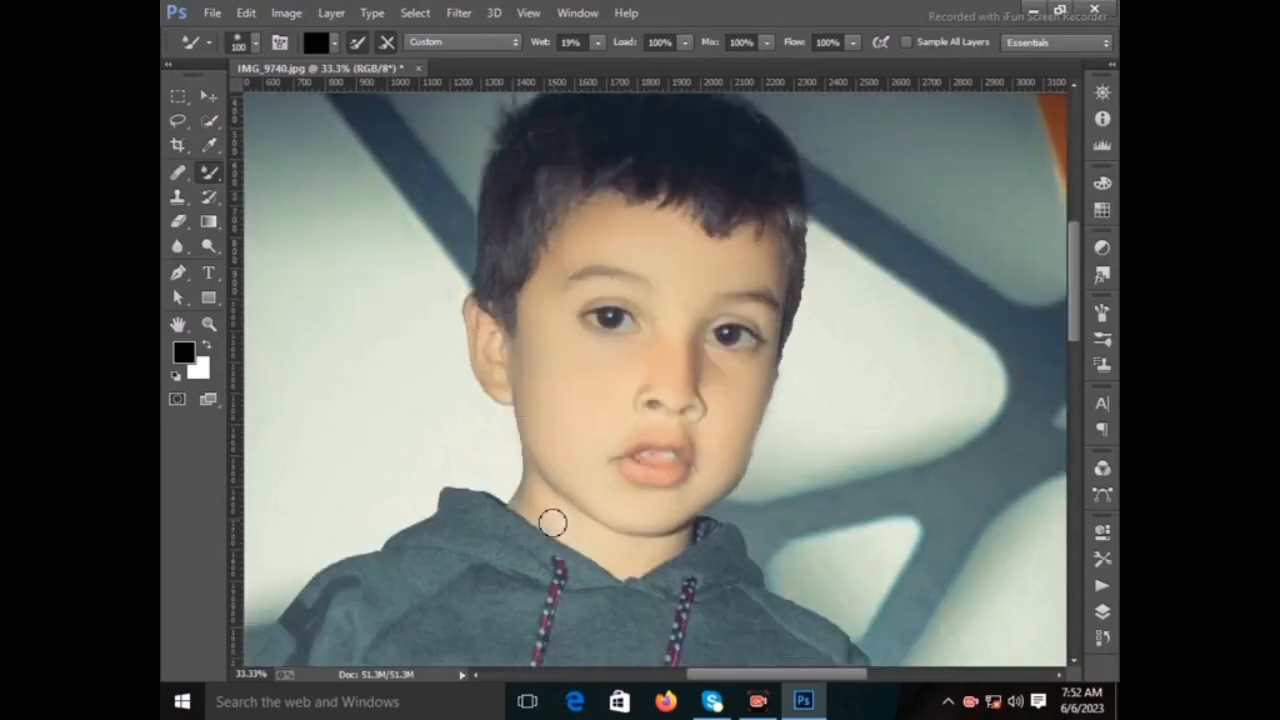
- Smooth the skin on the boy's neck and hands with the Mixer Brush enlarged to about 125–150 px
{"action": "key", "text": "bracketright"}
{"action": "scroll", "coordinate": [560, 500], "scroll_direction": "down", "scroll_amount": 10}
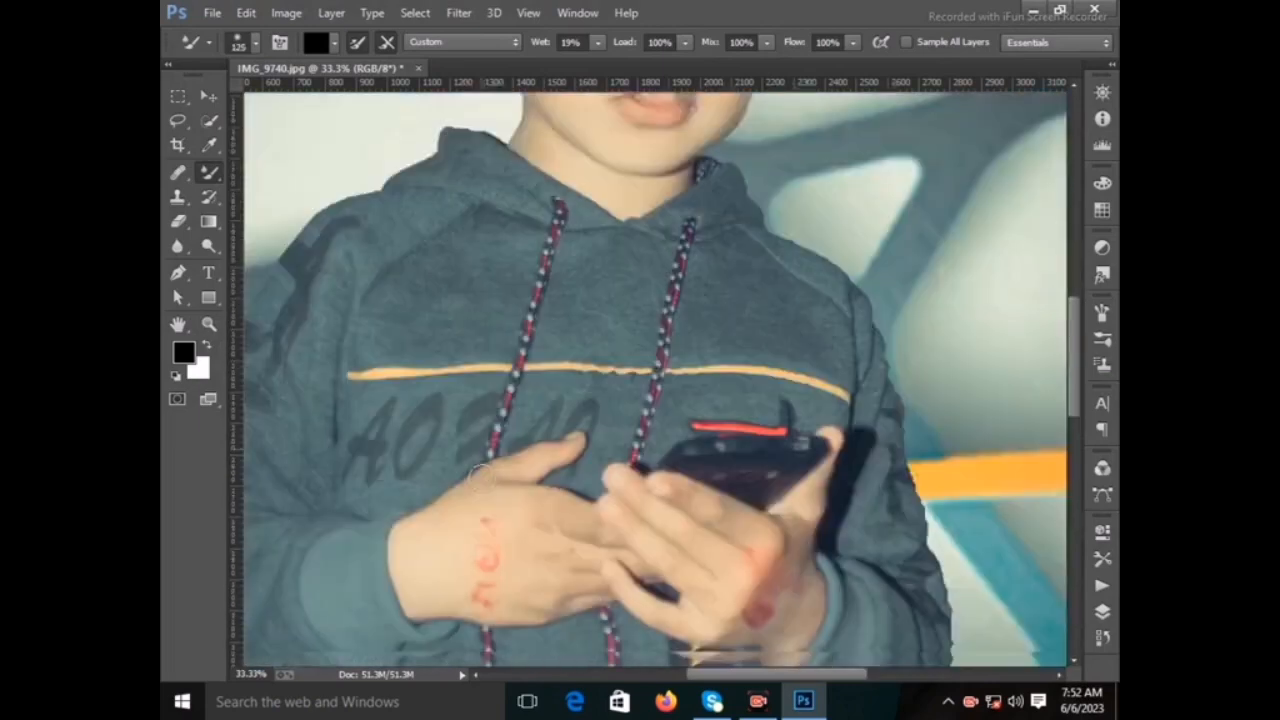
{"action": "key", "text": "bracketright"}
{"action": "key", "text": "bracketright"}
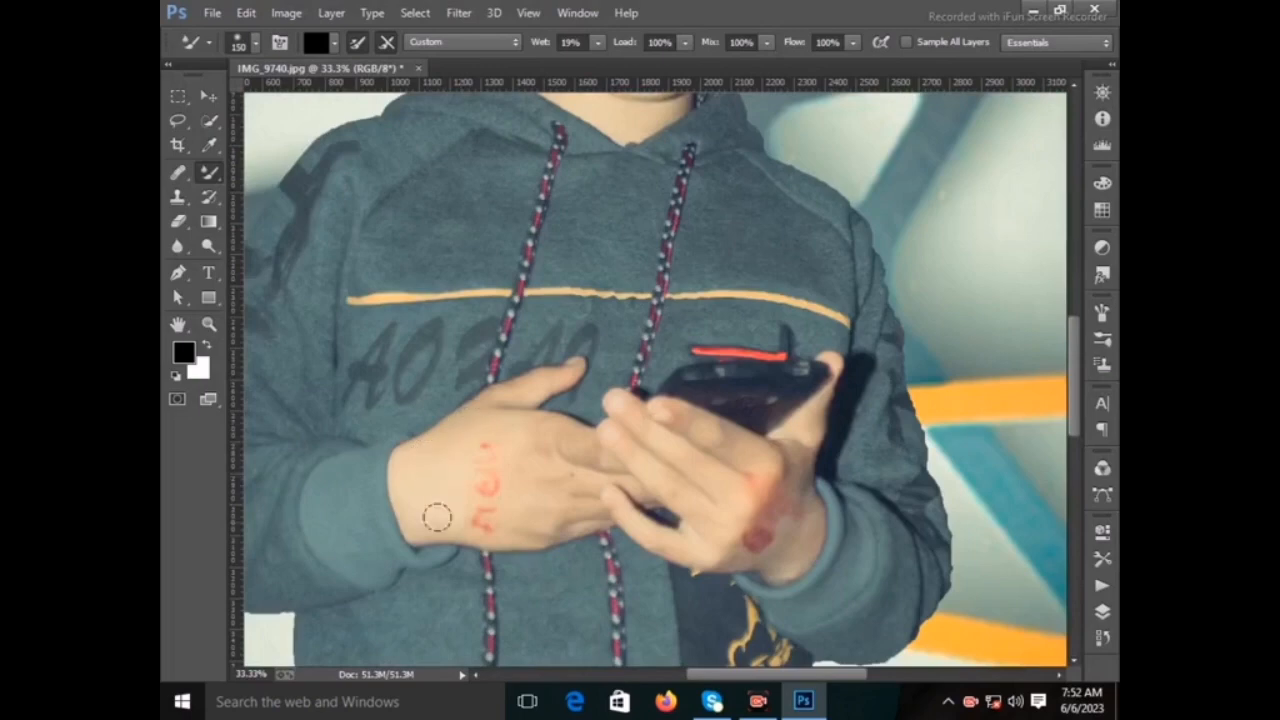
{"action": "key", "text": "bracketleft"}
{"action": "key", "text": "bracketleft"}
{"action": "key", "text": "bracketright"}
- Fit the whole photo in view, open it in the Camera Raw filter, and lower the Contrast and Whites
{"action": "left_click", "coordinate": [209, 324]}
{"action": "right_click", "coordinate": [342, 312]}
{"action": "left_click", "coordinate": [358, 338]}
{"action": "right_click", "coordinate": [434, 220]}
{"action": "left_click", "coordinate": [462, 231]}
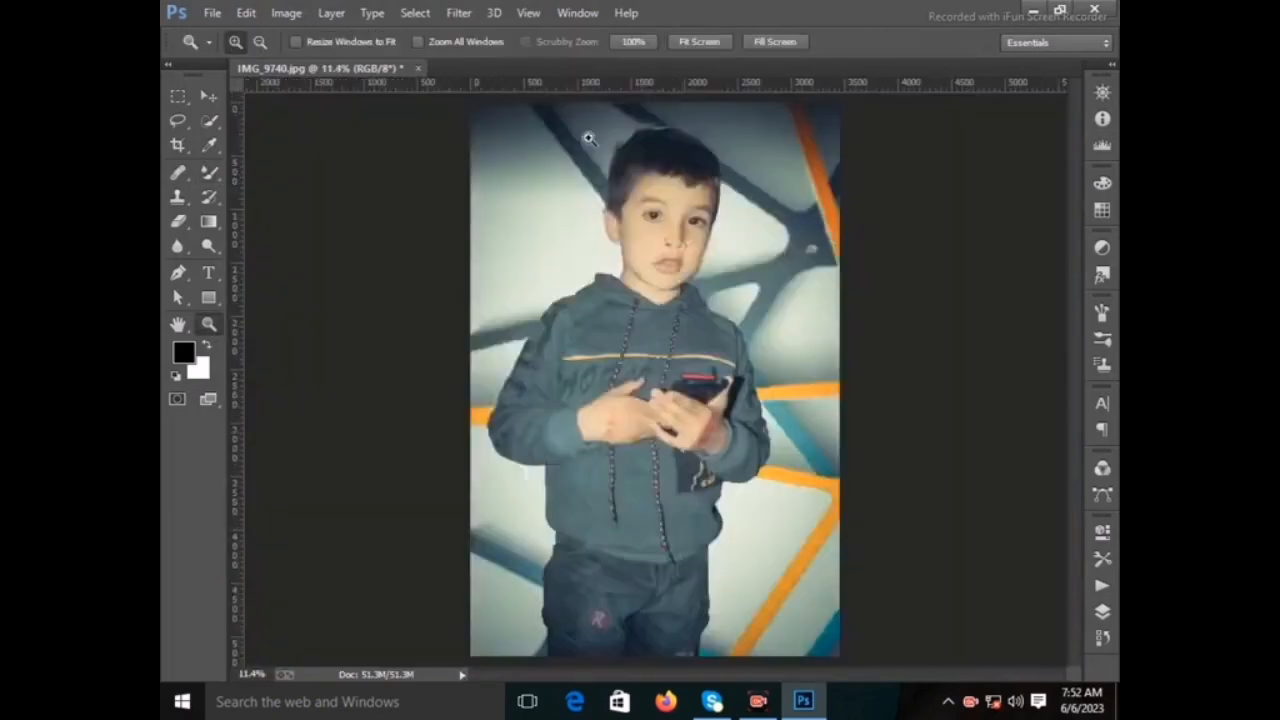
{"action": "left_click", "coordinate": [462, 12]}
{"action": "left_click", "coordinate": [522, 122]}
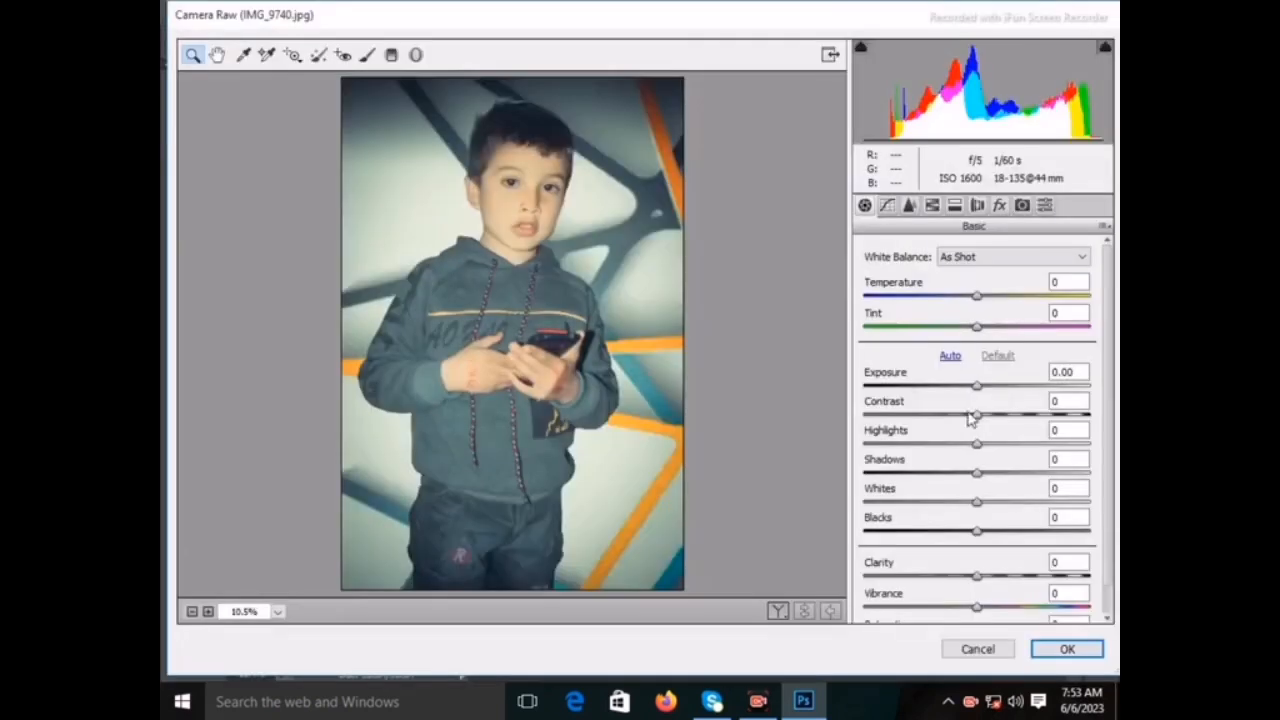
{"action": "left_click_drag", "start_coordinate": [972, 414], "coordinate": [934, 414]}
{"action": "left_click_drag", "start_coordinate": [973, 466], "coordinate": [928, 501]}
- Raise the luminance of Oranges to about +18 and apply the Camera Raw adjustments
{"action": "left_click", "coordinate": [931, 205]}
{"action": "left_click_drag", "start_coordinate": [989, 369], "coordinate": [1012, 372]}
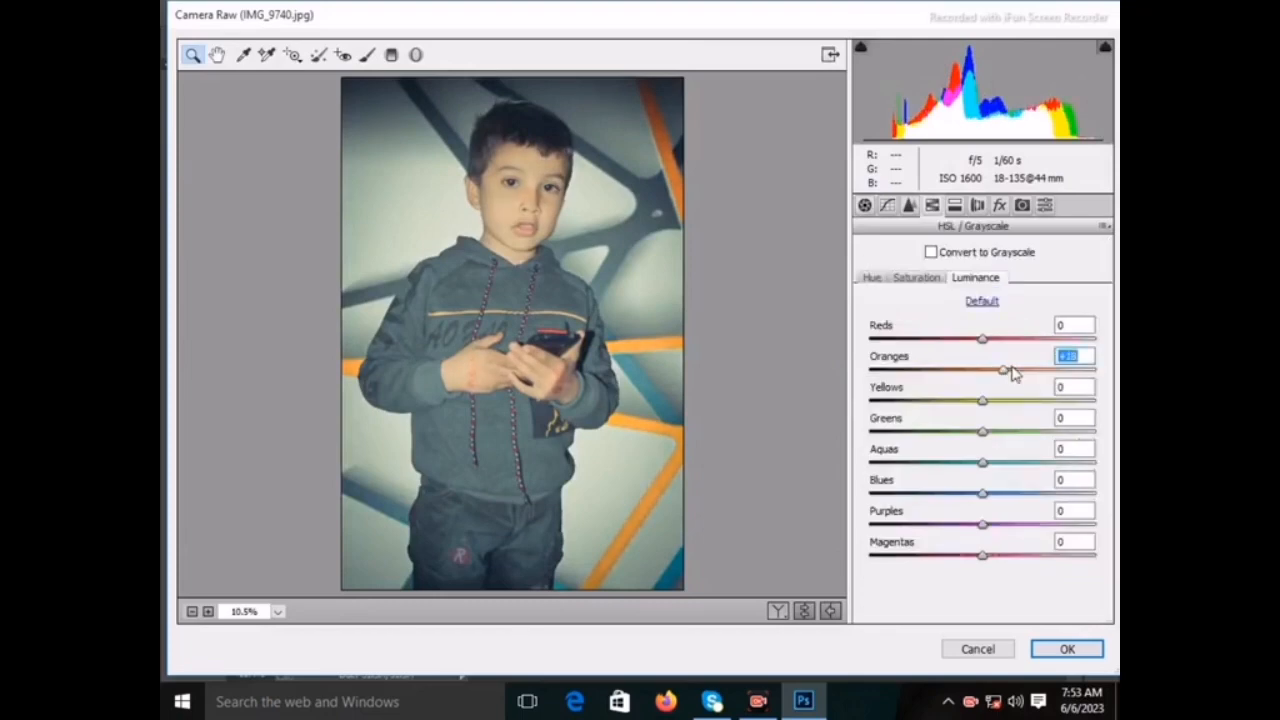
{"action": "key", "text": "Return"}
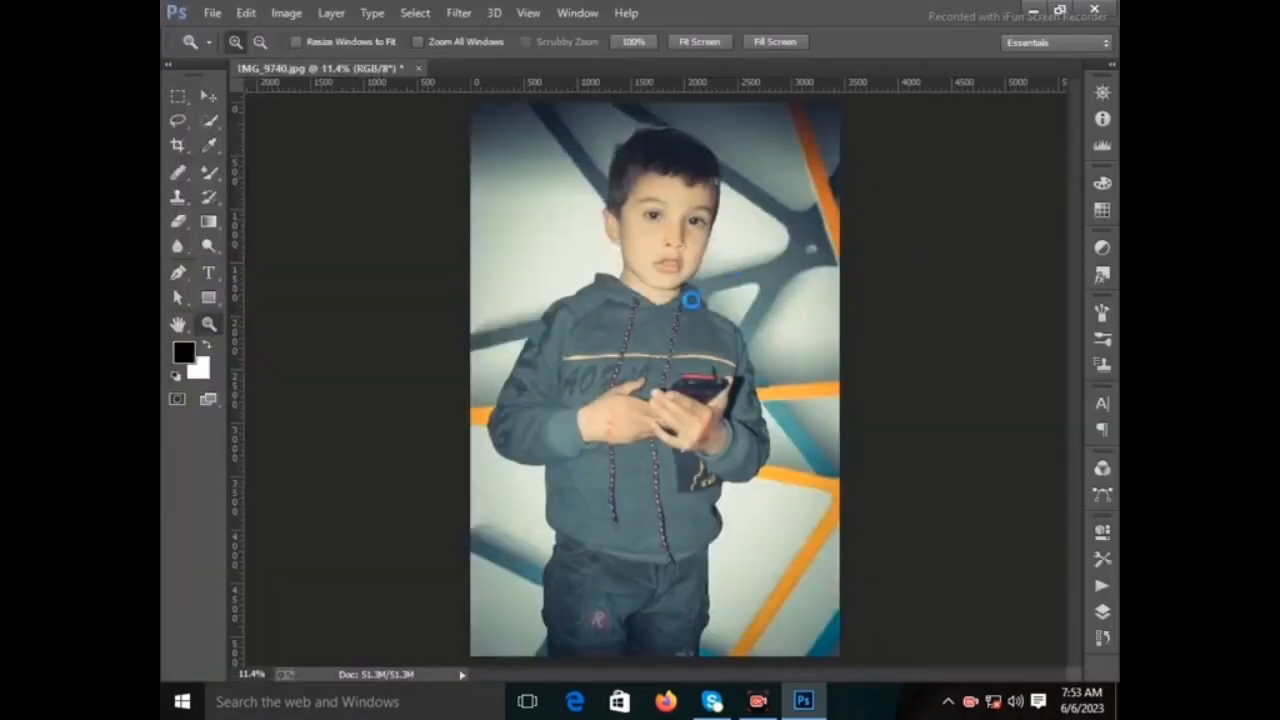
- Place the black signature-style photography logo from the Desktop folder as an embedded object on the photo
{"action": "key", "text": "alt+f"}
{"action": "left_click", "coordinate": [263, 280]}
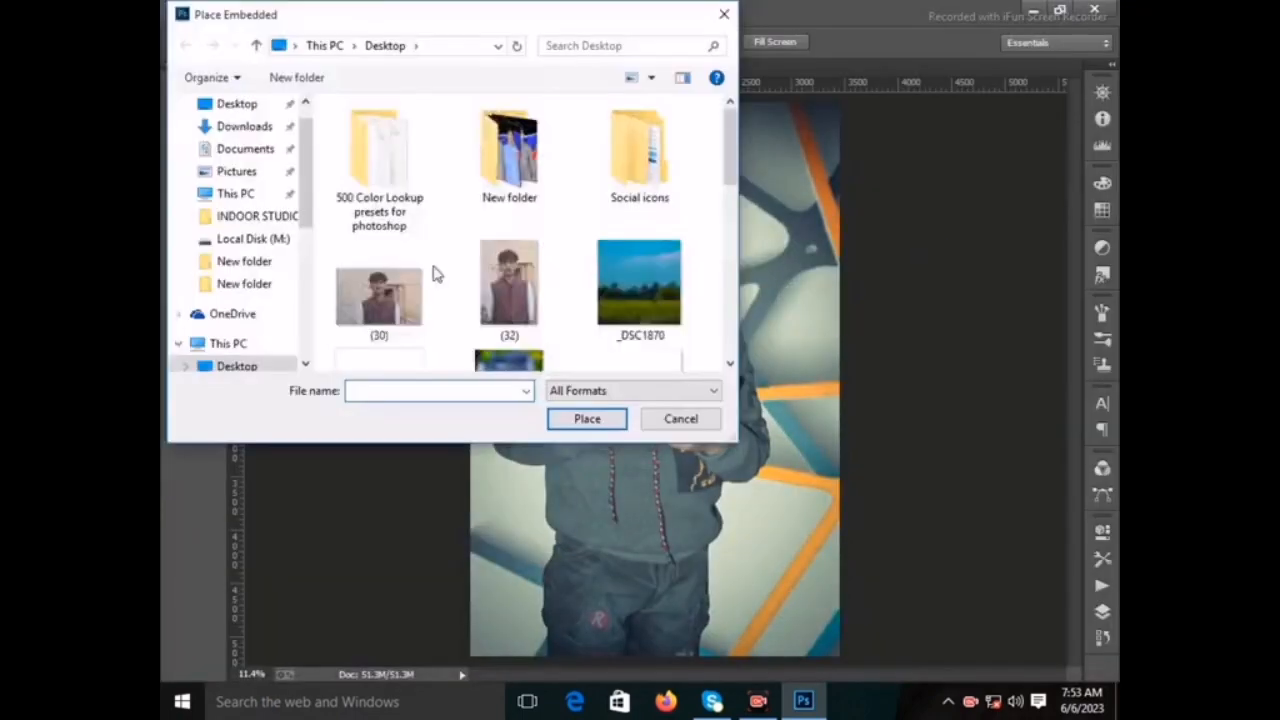
{"action": "scroll", "coordinate": [430, 278], "scroll_direction": "down", "scroll_amount": 10}
{"action": "scroll", "coordinate": [480, 160], "scroll_direction": "up", "scroll_amount": 5}
{"action": "double_click", "coordinate": [663, 183]}
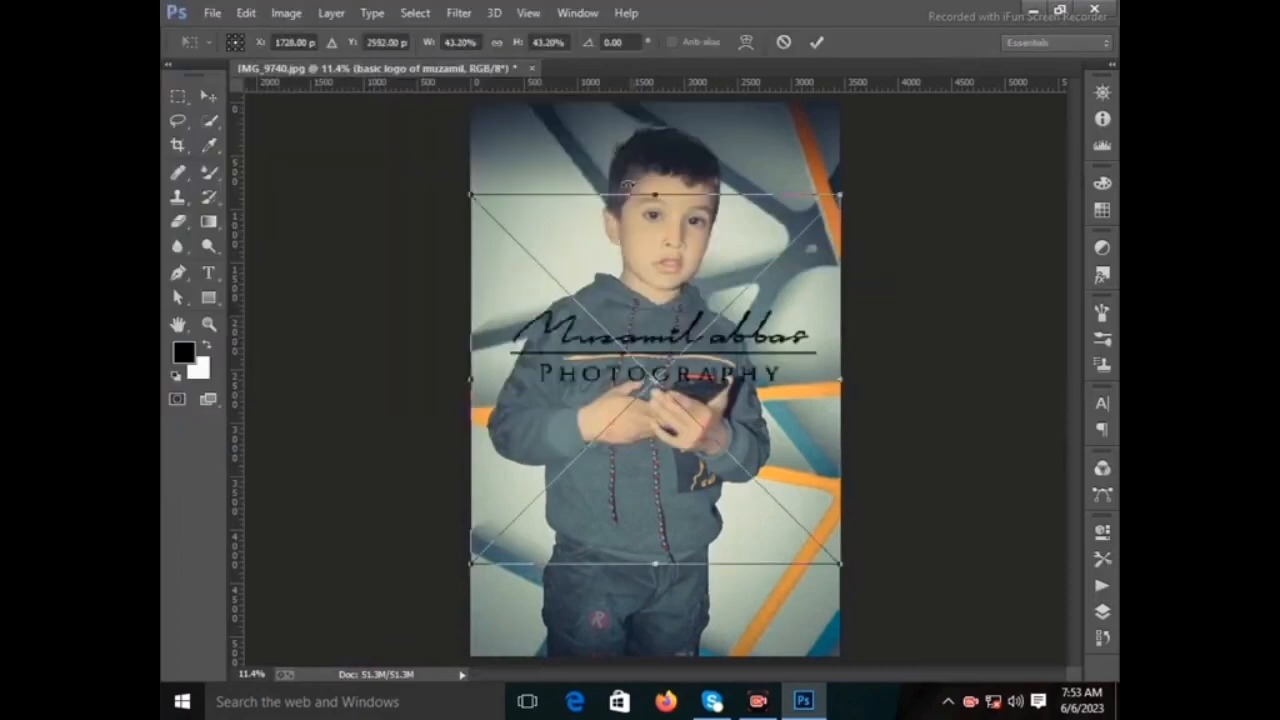
- Scale the logo down to about 6%, move it onto the pale background beside the boy's shoulder, and commit the placement
{"action": "left_click_drag", "start_coordinate": [476, 202], "coordinate": [789, 492]}
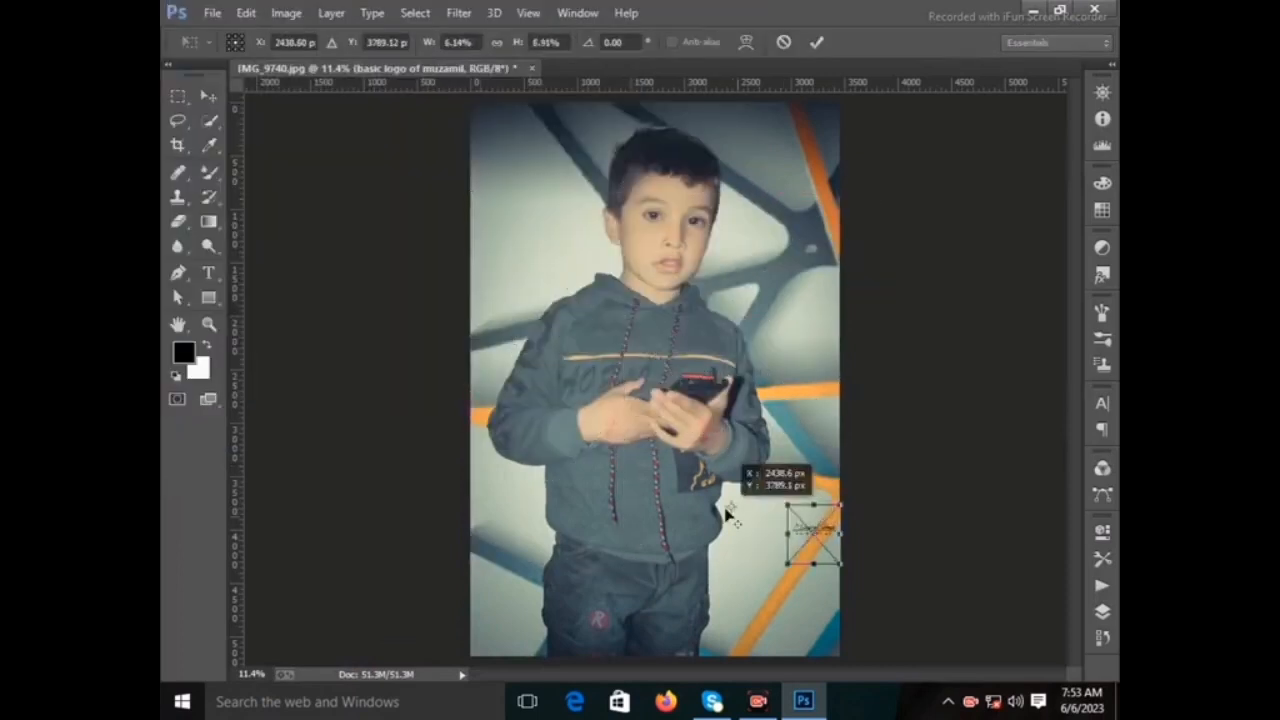
{"action": "left_click_drag", "start_coordinate": [808, 553], "coordinate": [507, 299]}
{"action": "right_click", "coordinate": [515, 295]}
{"action": "left_click", "coordinate": [540, 308]}
- Save a copy of the photo to the Desktop folder in JPEG format with the file name IMG_9740
{"action": "left_click", "coordinate": [212, 13]}
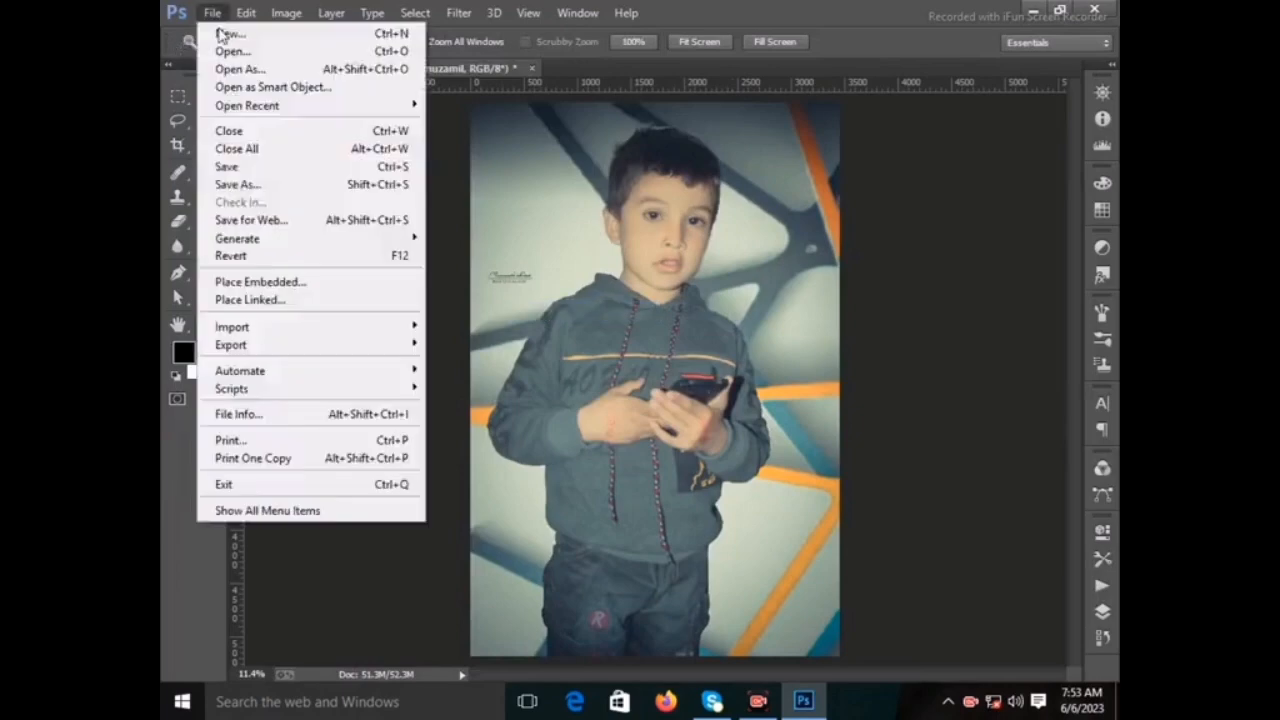
{"action": "left_click", "coordinate": [237, 177]}
{"action": "left_click", "coordinate": [477, 374]}
{"action": "left_click", "coordinate": [477, 529]}
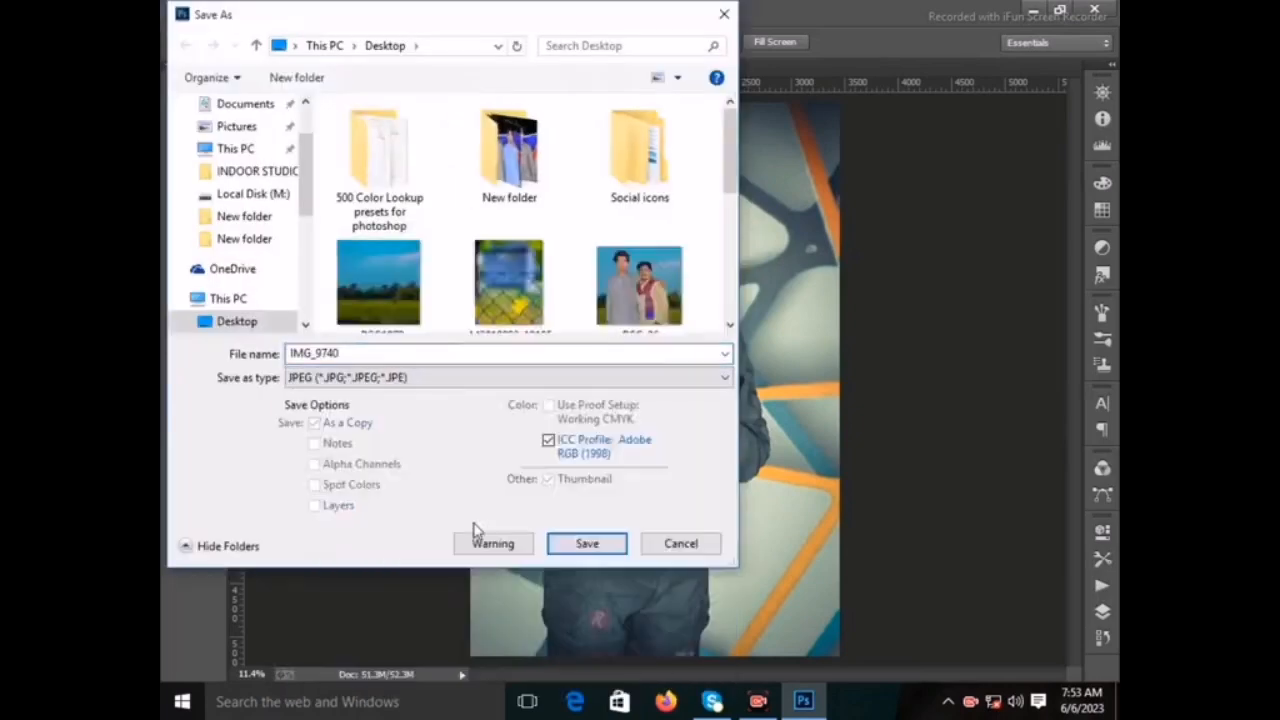